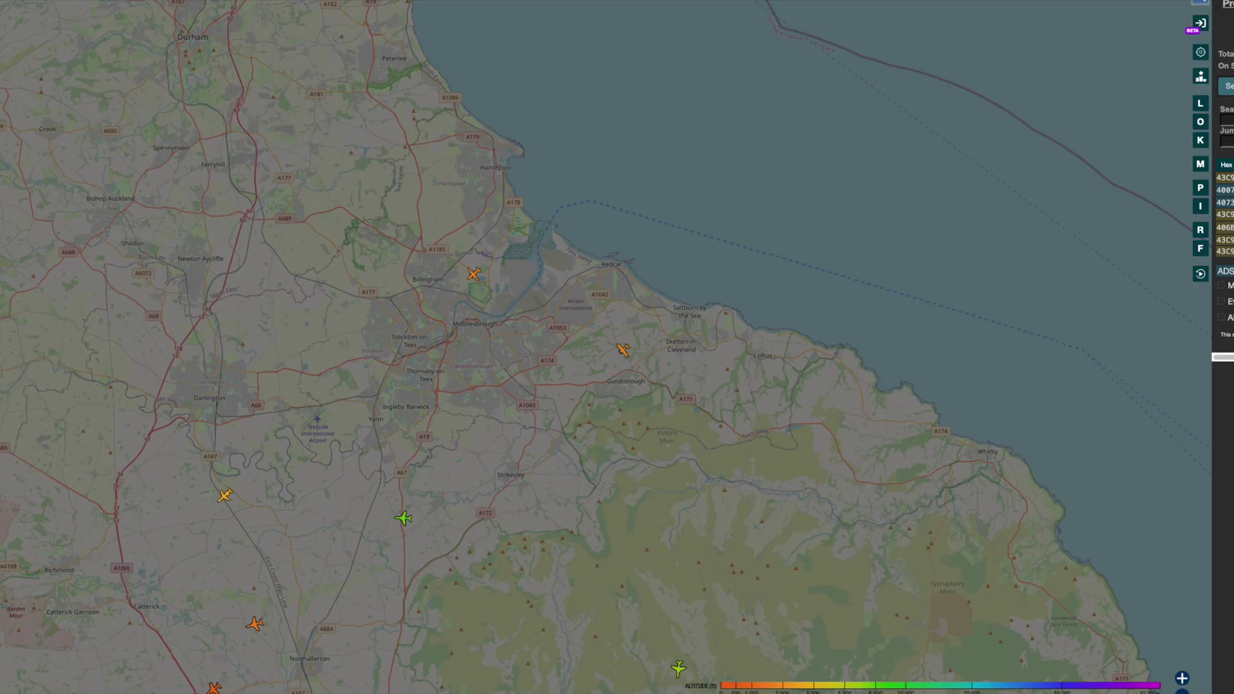
Pan the ADS-B Exchange map across Teesside to inspect the nearby aircraft.
drag(36, 107, 99, 124)
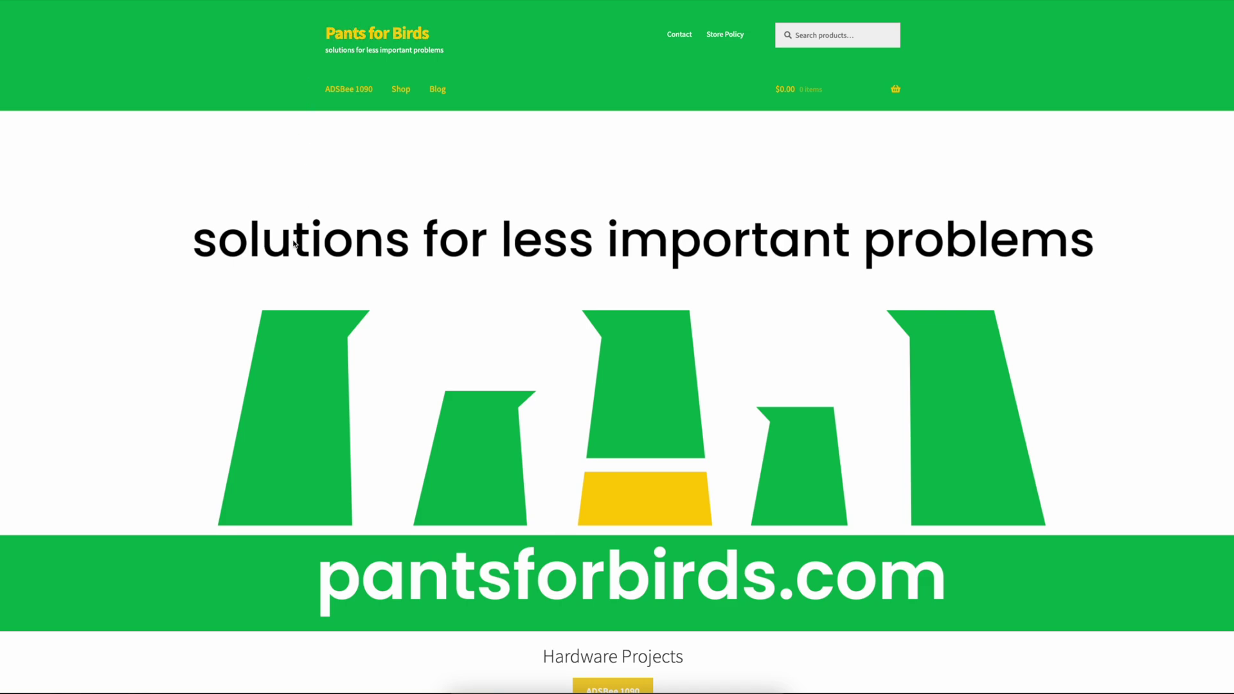
Scroll the pantsforbirds.com homepage down past the banner to Hardware Projects.
scroll(256, 262, down, 5)
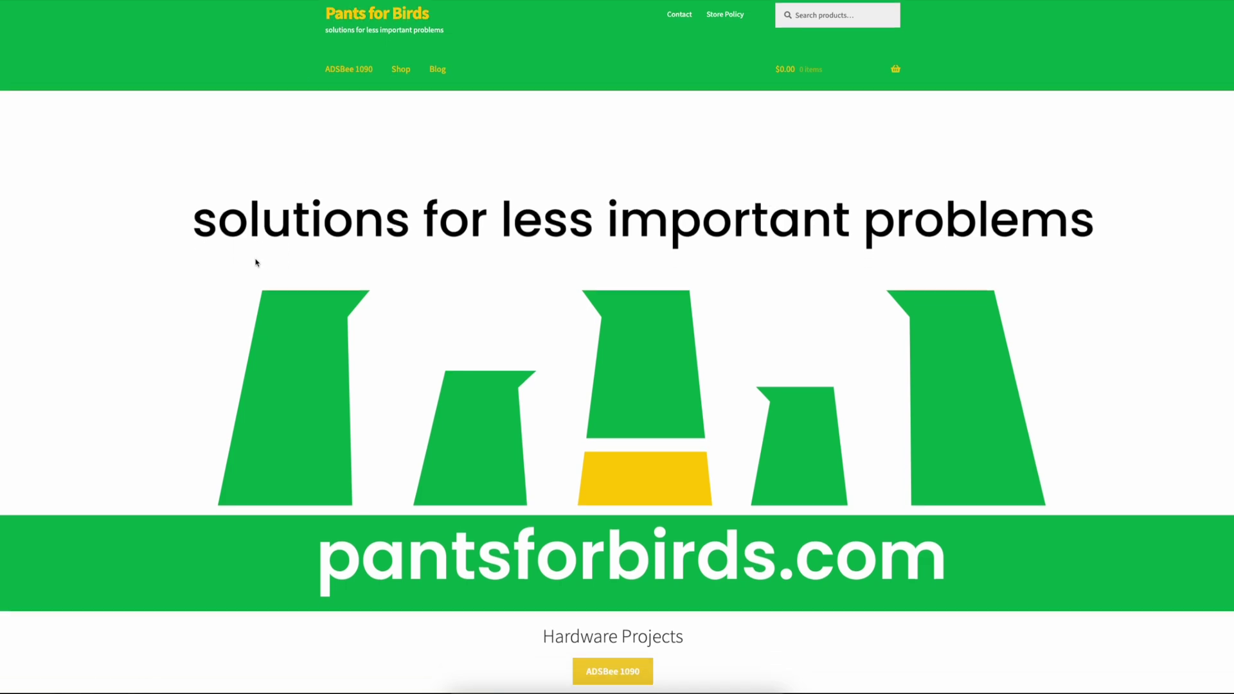
scroll(471, 427, down, 1)
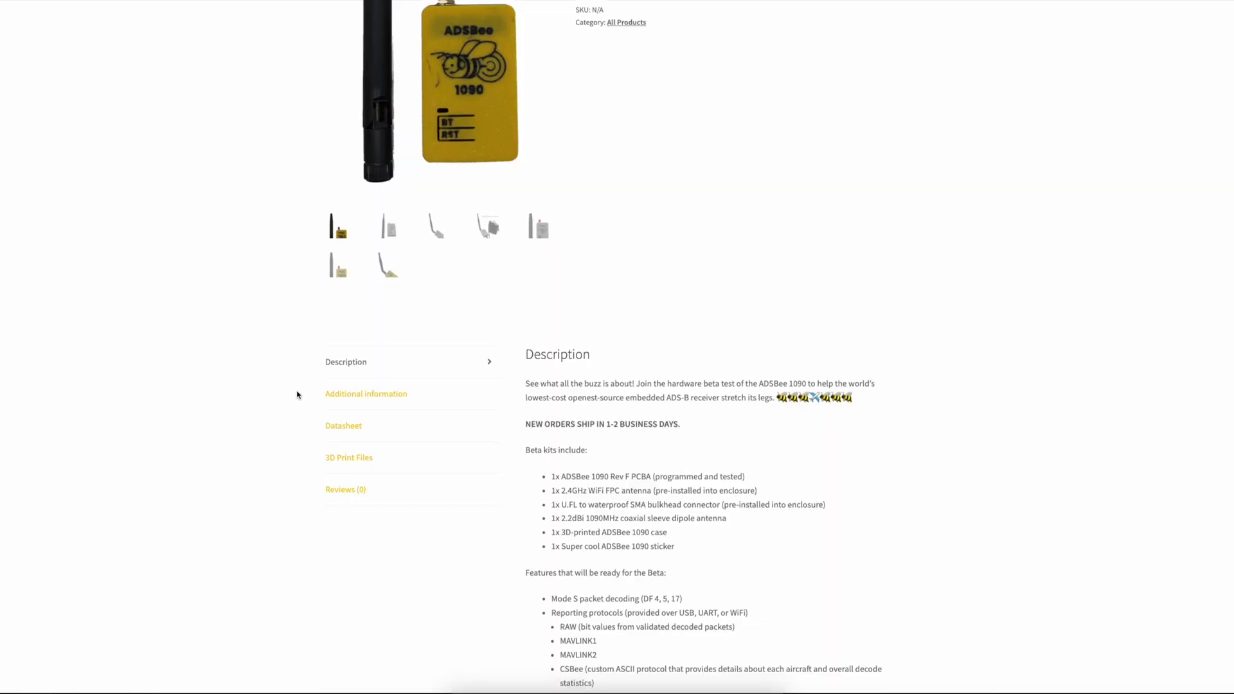
scroll(298, 394, down, 5)
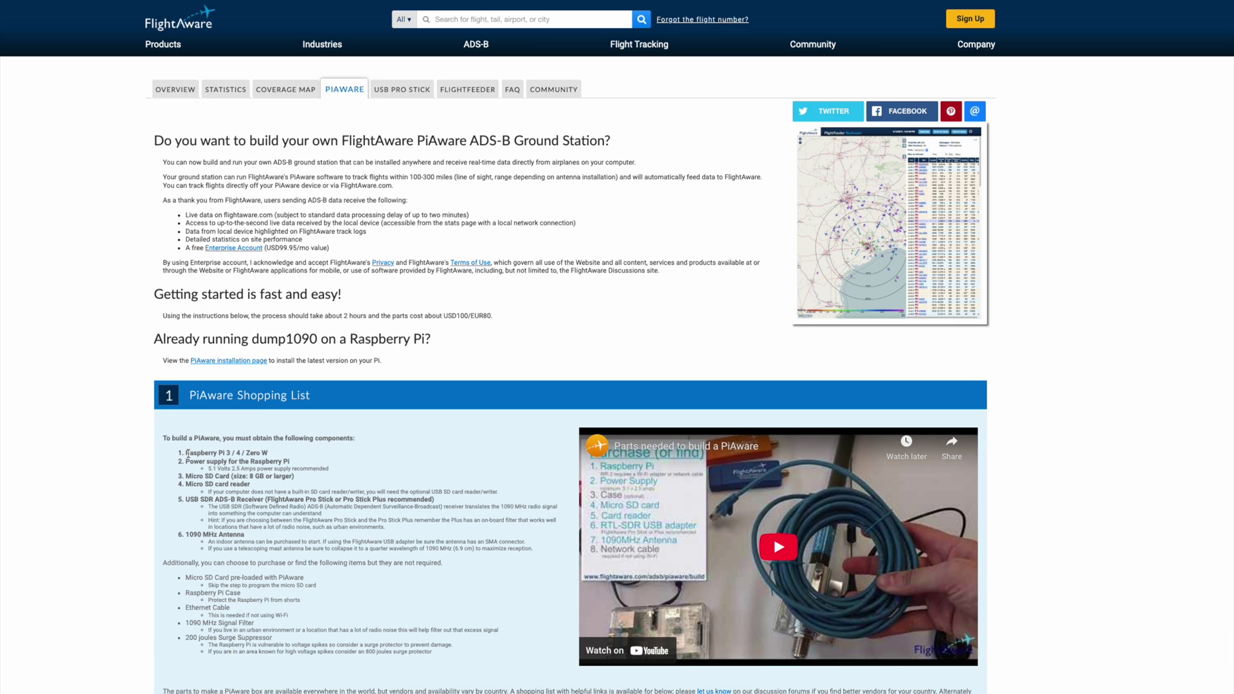
Highlight the Raspberry Pi and USB SDR ADS-B Receiver items in the PiAware Shopping List.
drag(186, 454, 270, 455)
click(195, 526)
drag(186, 500, 247, 499)
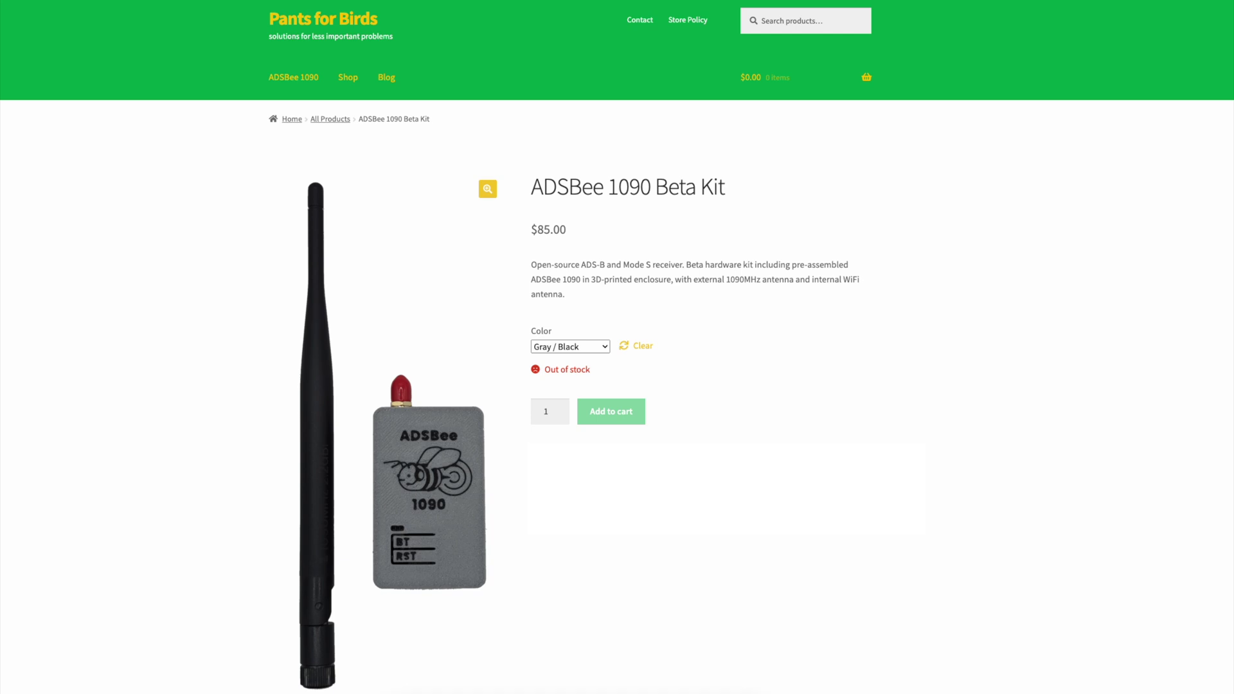
Pick Yellow / Black for the Beta Kit, highlight Out of stock, then browse the Blog.
click(569, 350)
click(569, 361)
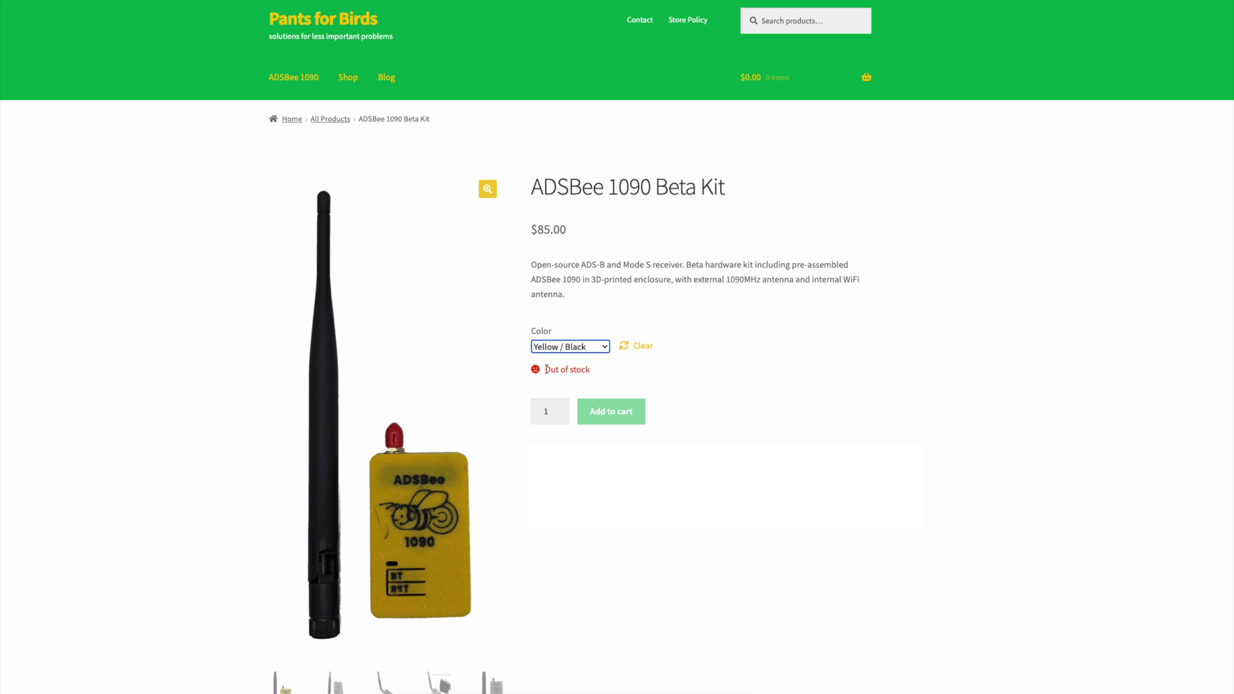
drag(545, 370, 589, 370)
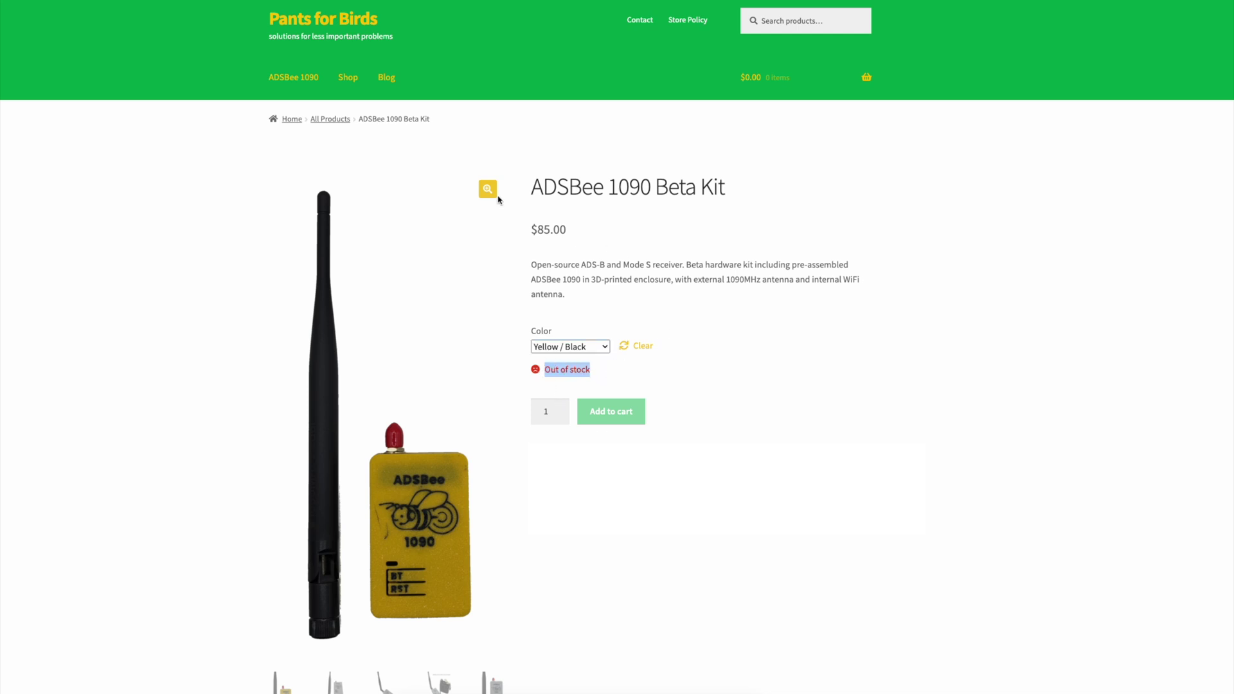
click(378, 79)
scroll(232, 251, down, 10)
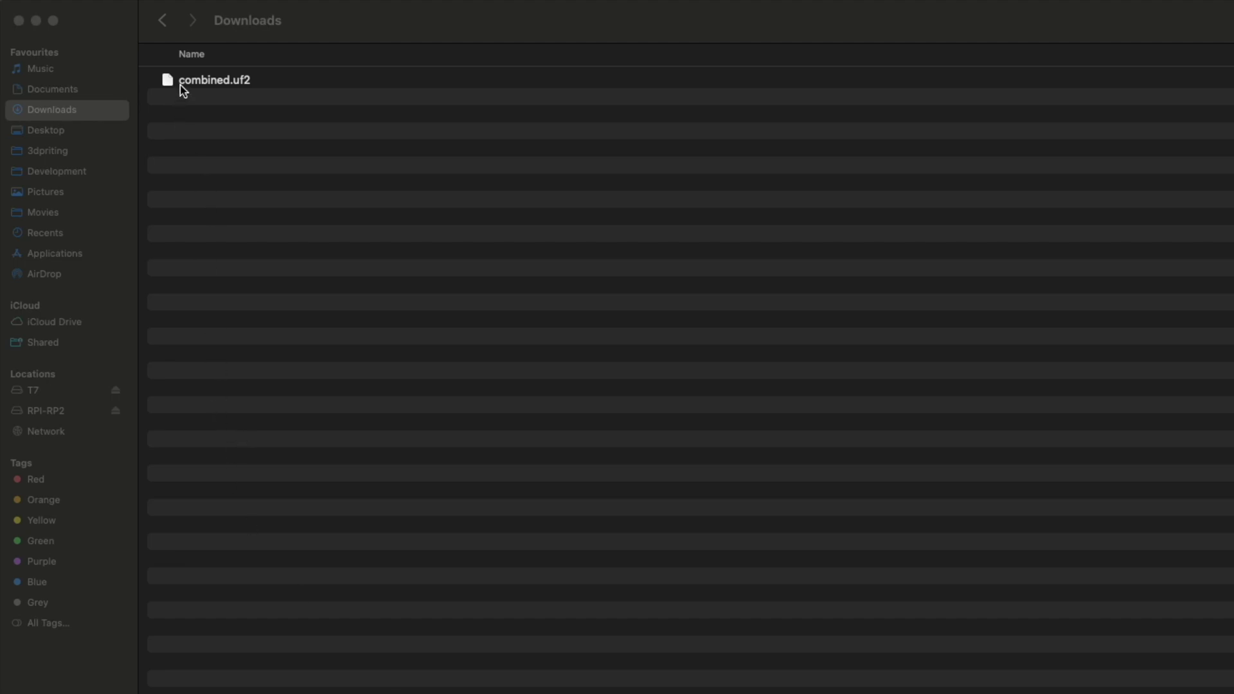
Copy combined.uf2 from Downloads onto the RPI-RP2 drive and view the drive during the copy.
drag(182, 82, 53, 407)
click(48, 410)
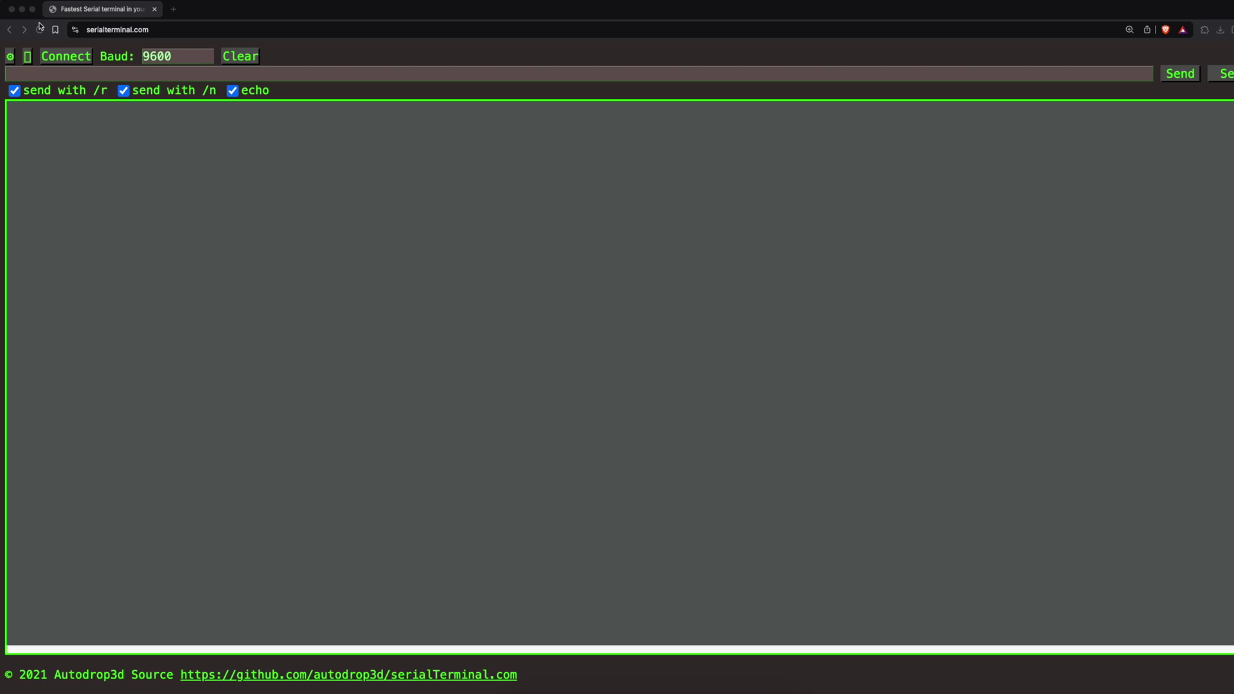
Connect Serial Terminal to the Pico (cu.usbmodem22401) port.
click(67, 58)
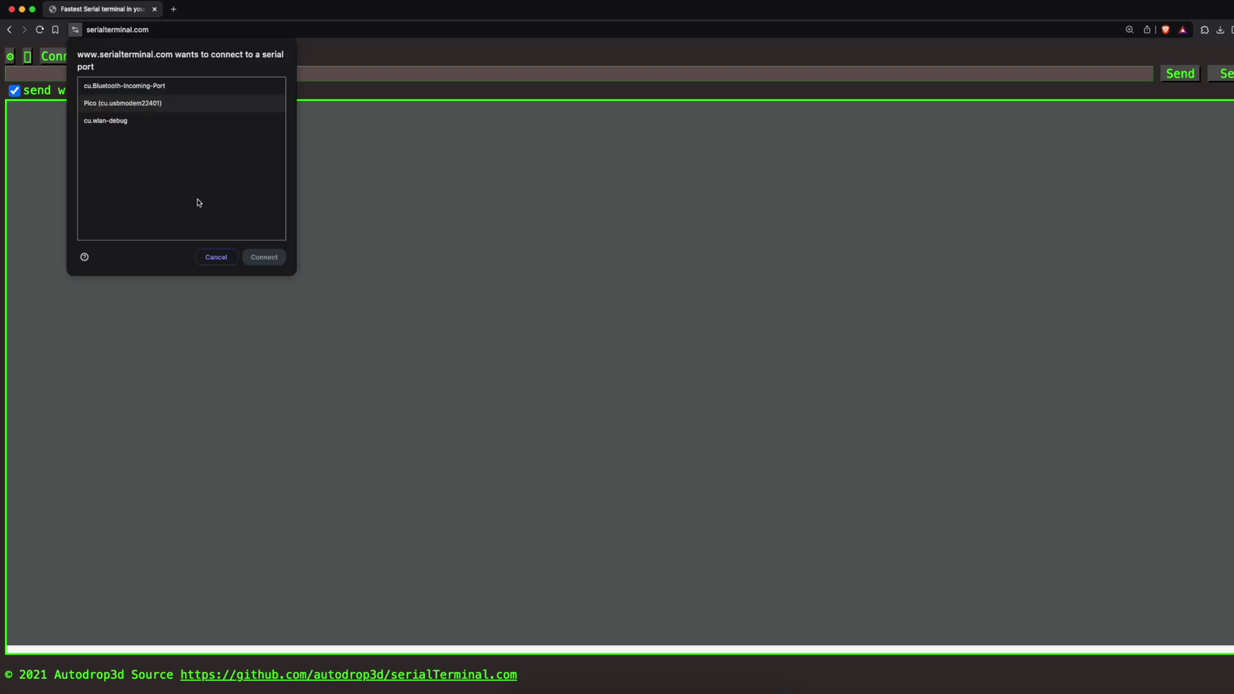
click(128, 104)
click(266, 258)
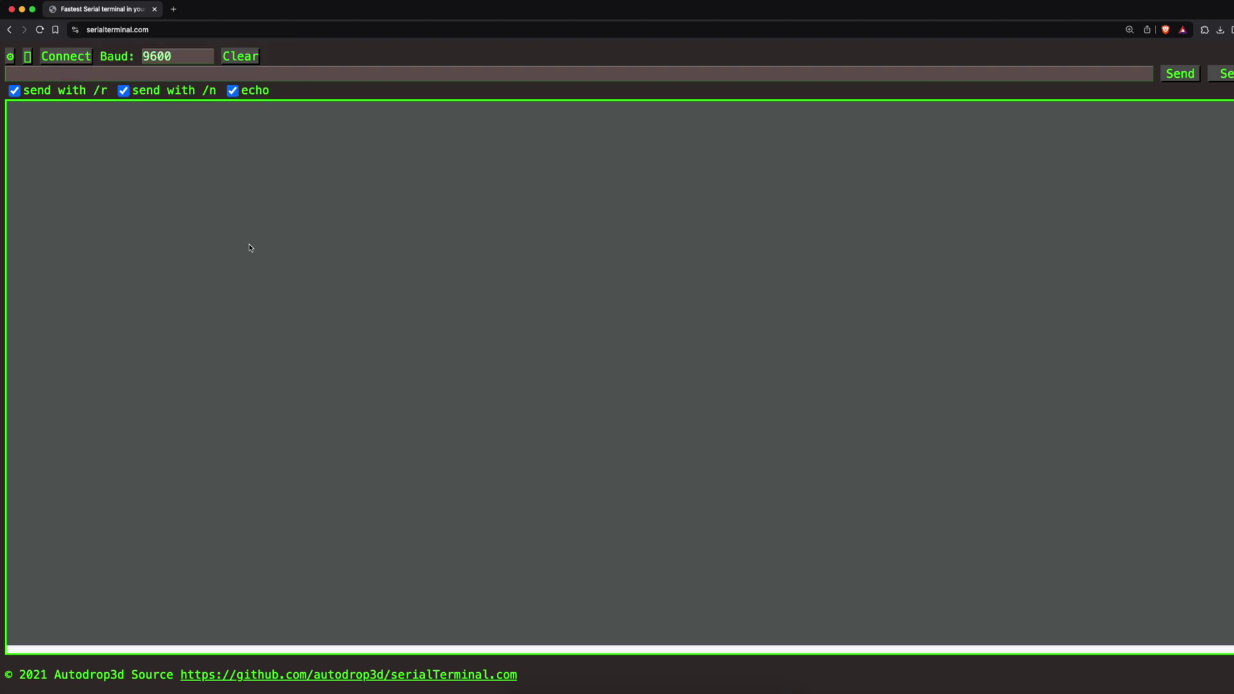
Send AT+SETTINGS? to print the receiver's current settings.
click(62, 74)
text(A)
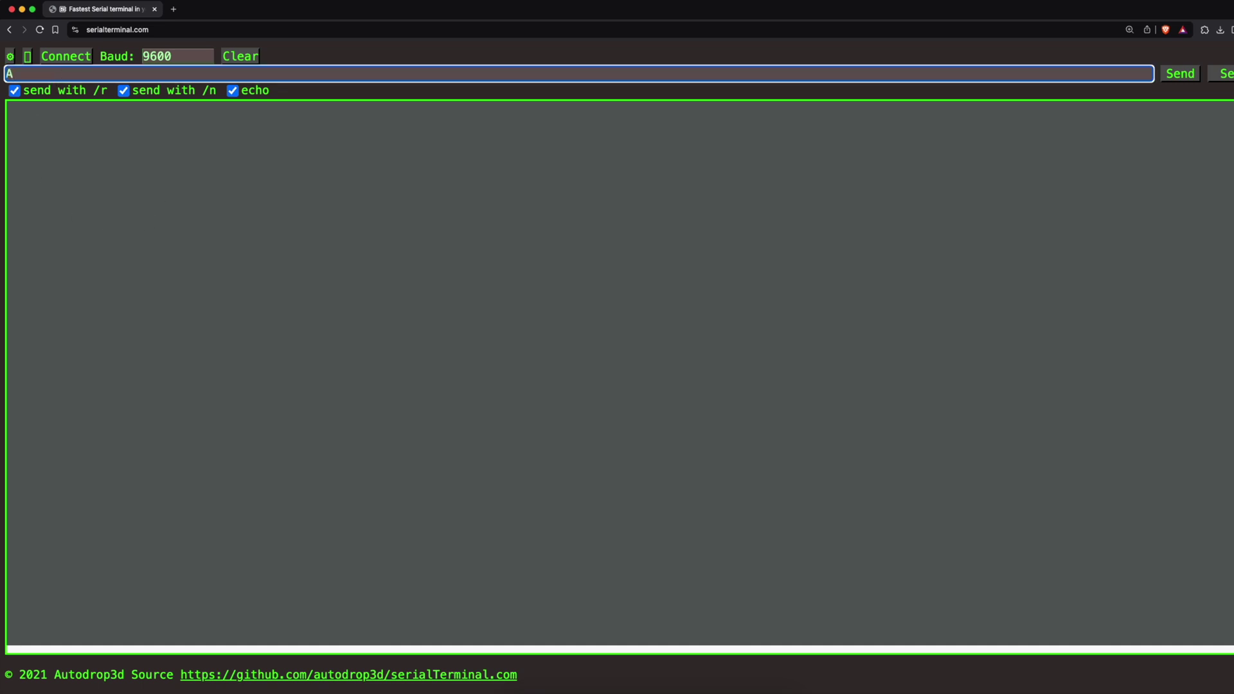
text(T+)
text(TTINGS?)
key(Return)
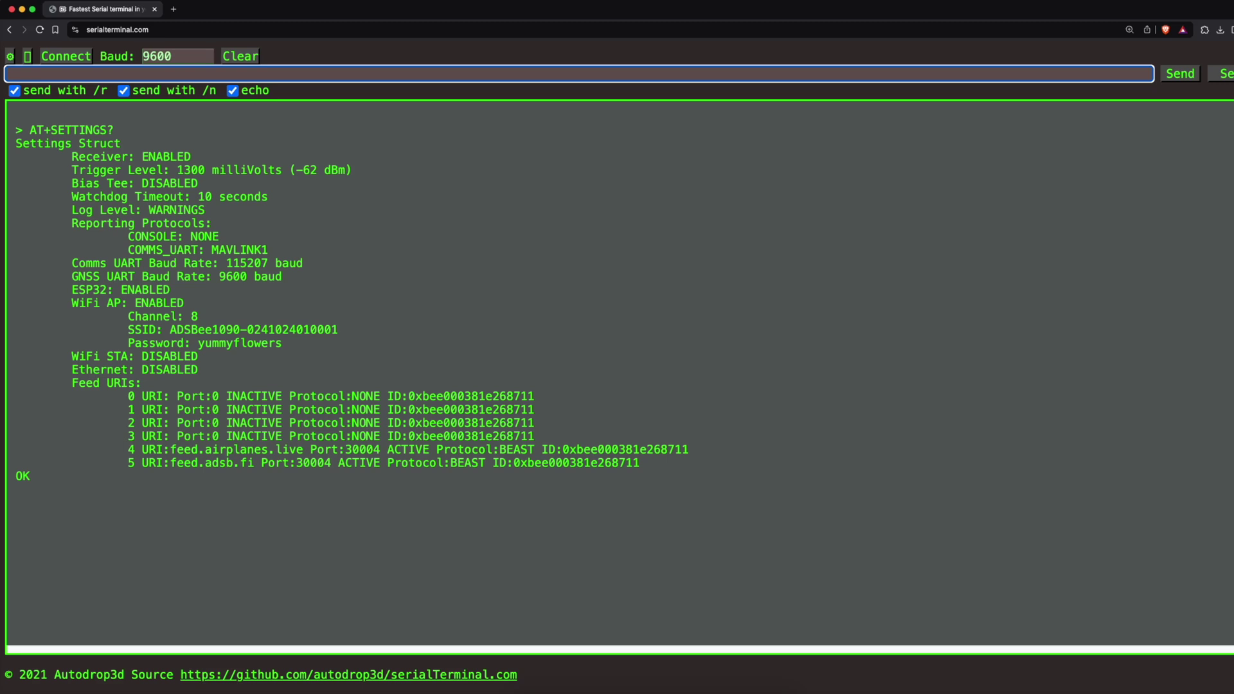
Send AT+PROTOCOL=CONSOLE,CSBEE, then paste AT+PROTOCOL=COMMS_UART,MAVLINK1 unsent.
key(super+Tab)
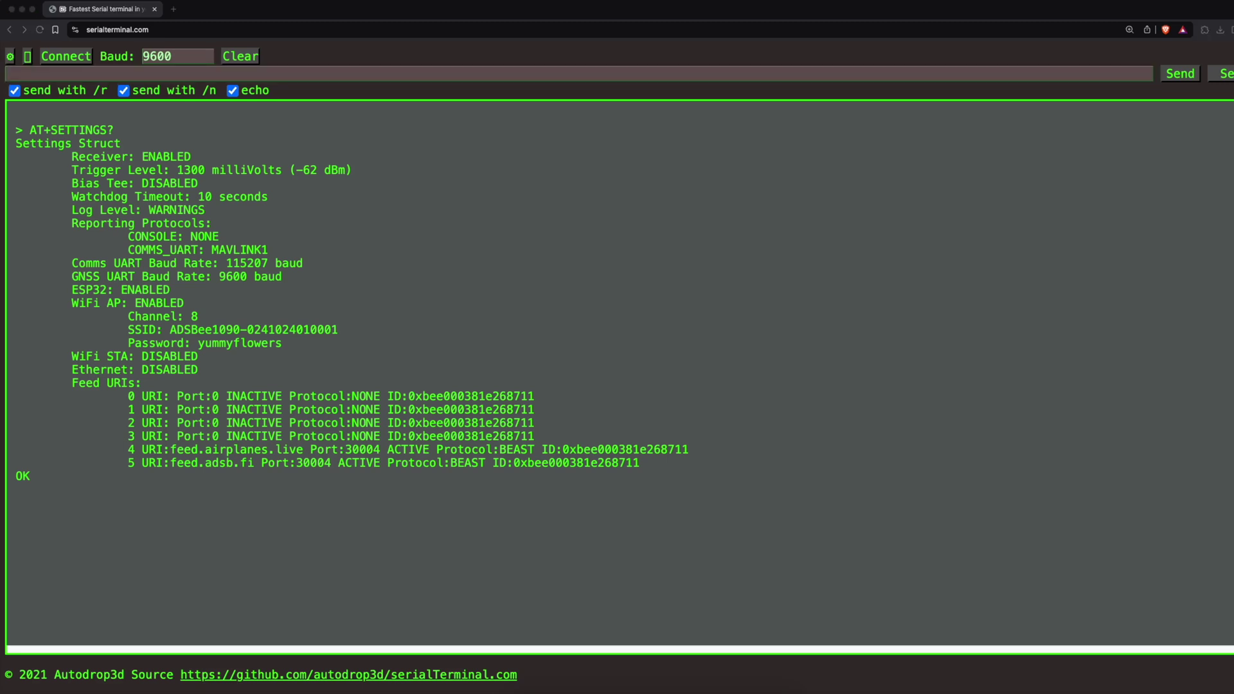
right_click(129, 114)
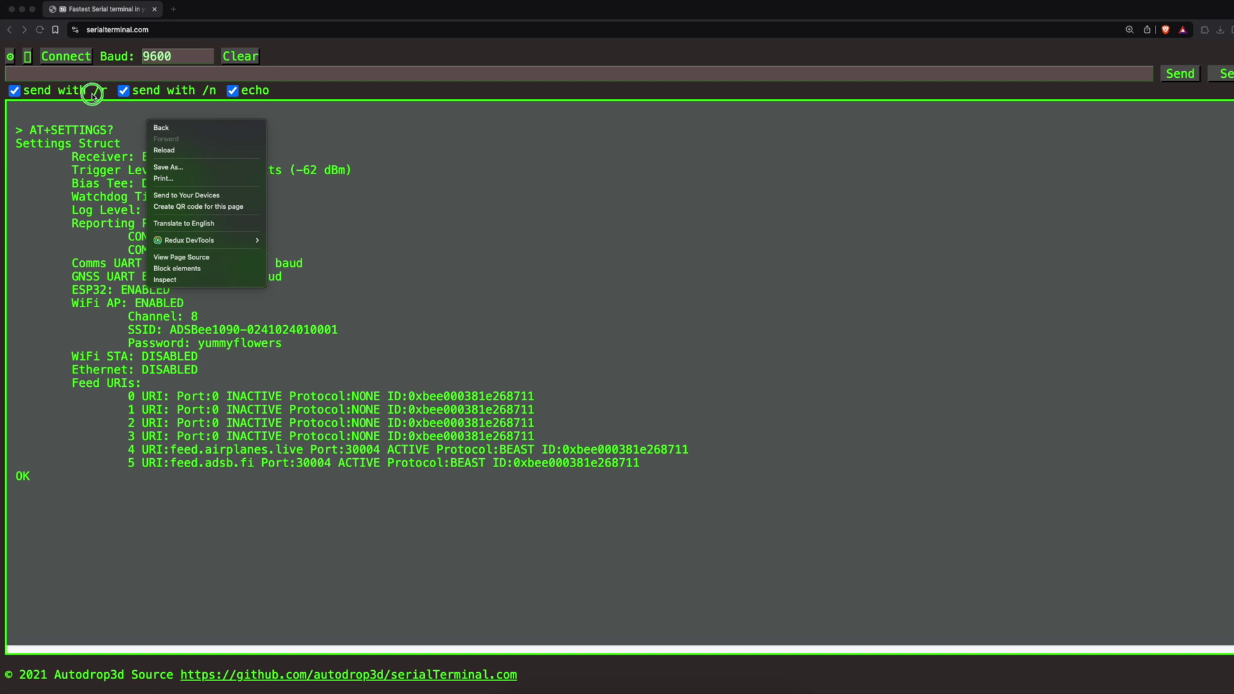
click(91, 93)
click(36, 74)
click(37, 74)
text(AT+PROTOCOL=CONSOLE,CSBEE)
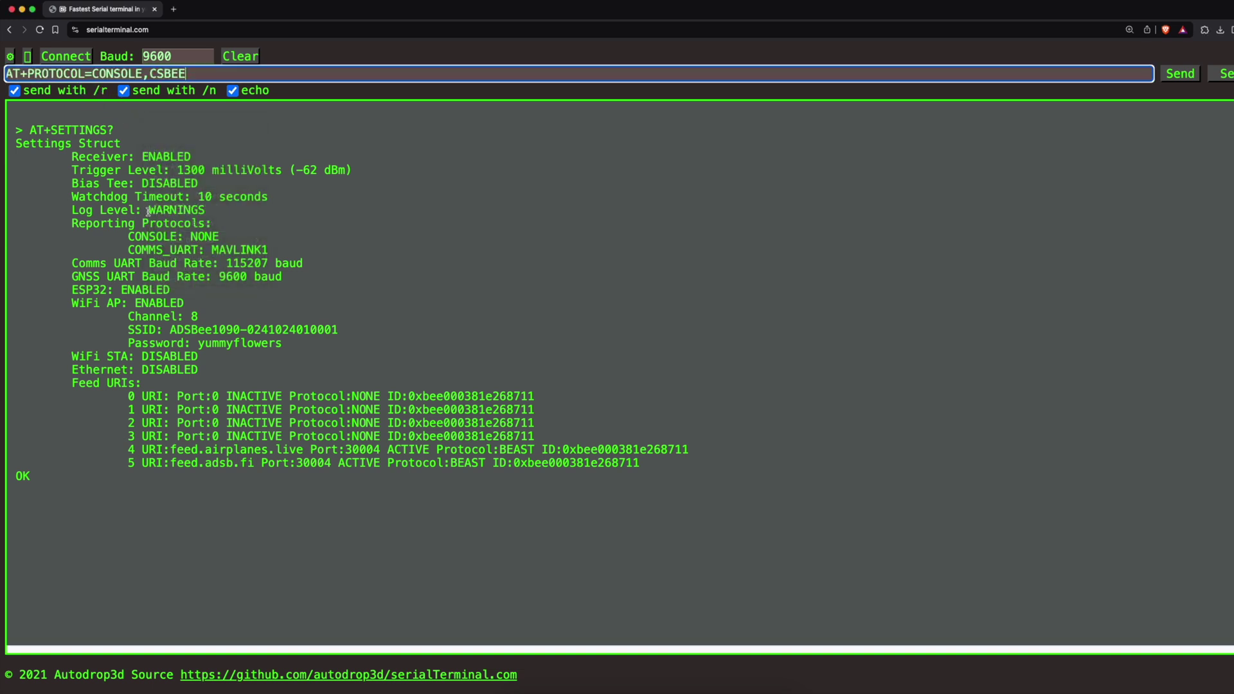
key(Return)
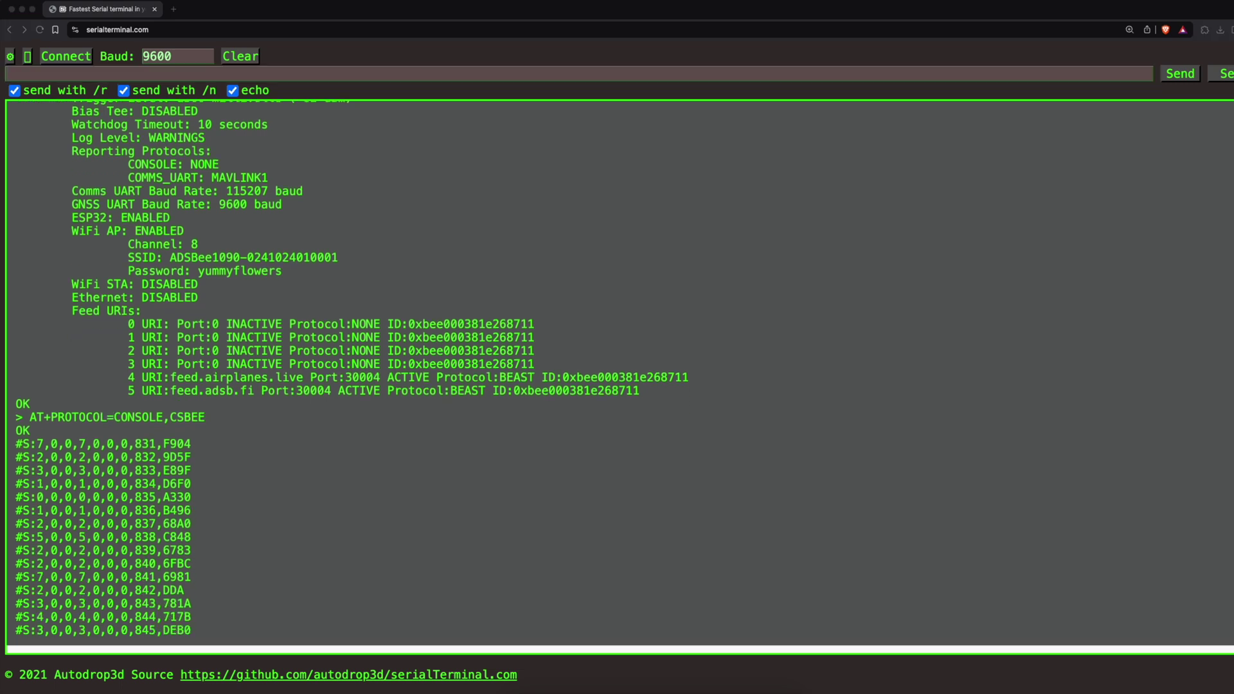
click(67, 74)
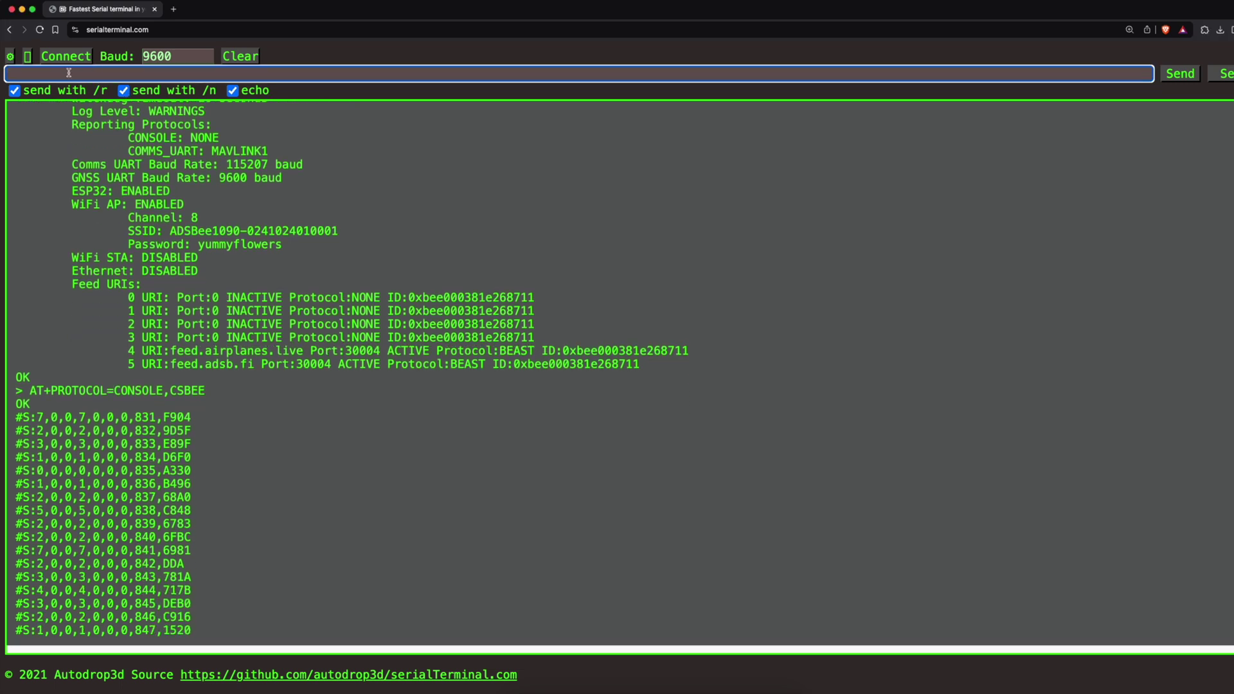
text(AT+PROTOCOL=COMMS_UART,MAVLINK1)
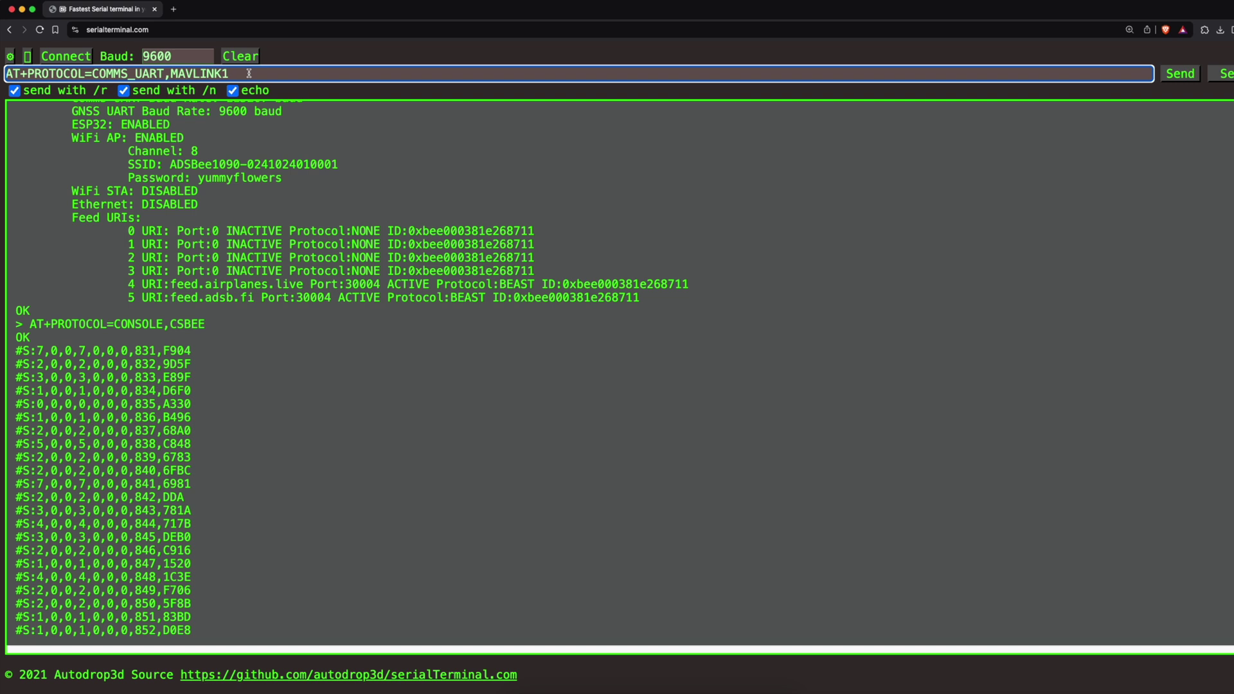
Send the MAVLINK1 comms UART command and AT+ESP32_ENABLE=0, then rerun AT+SETTINGS?
key(Return)
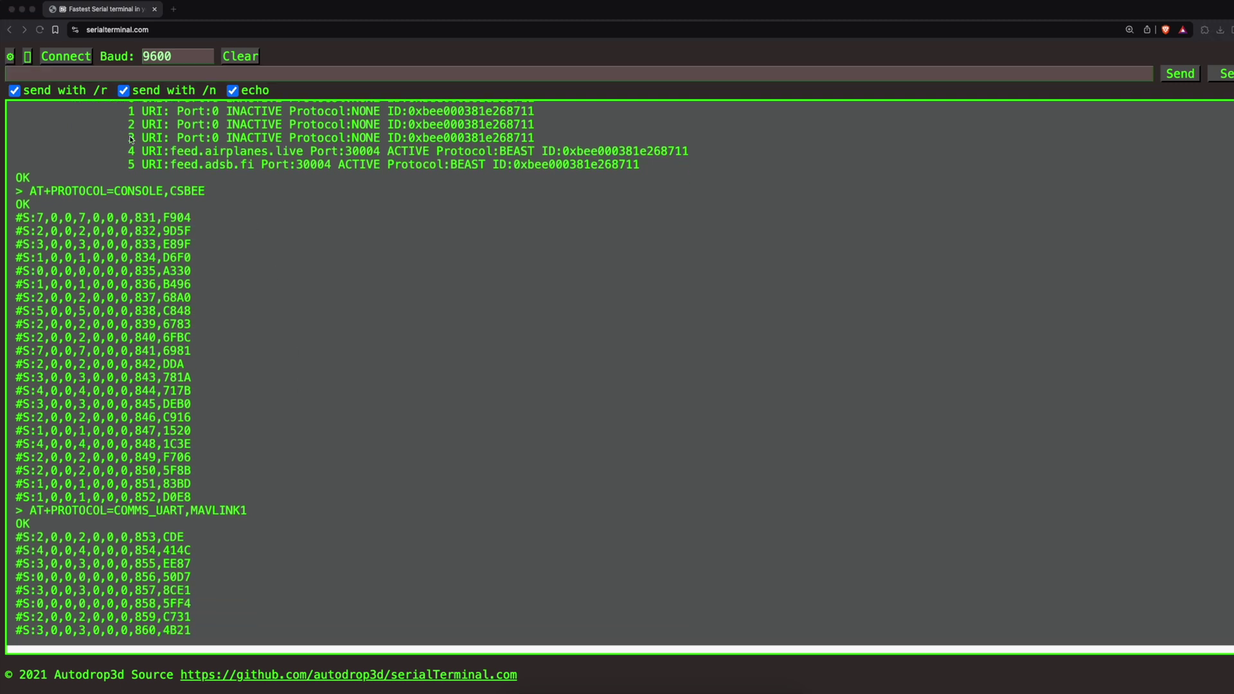
click(71, 76)
text(AT+ESP32_ENABLE=0)
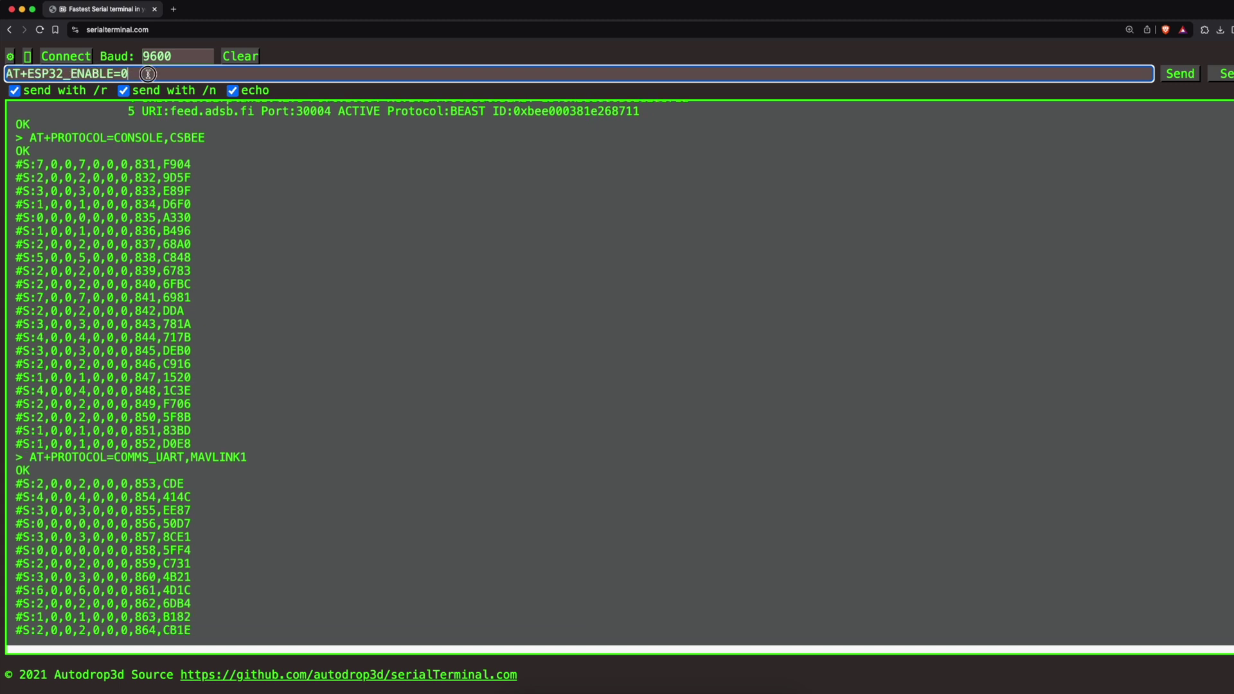
key(Return)
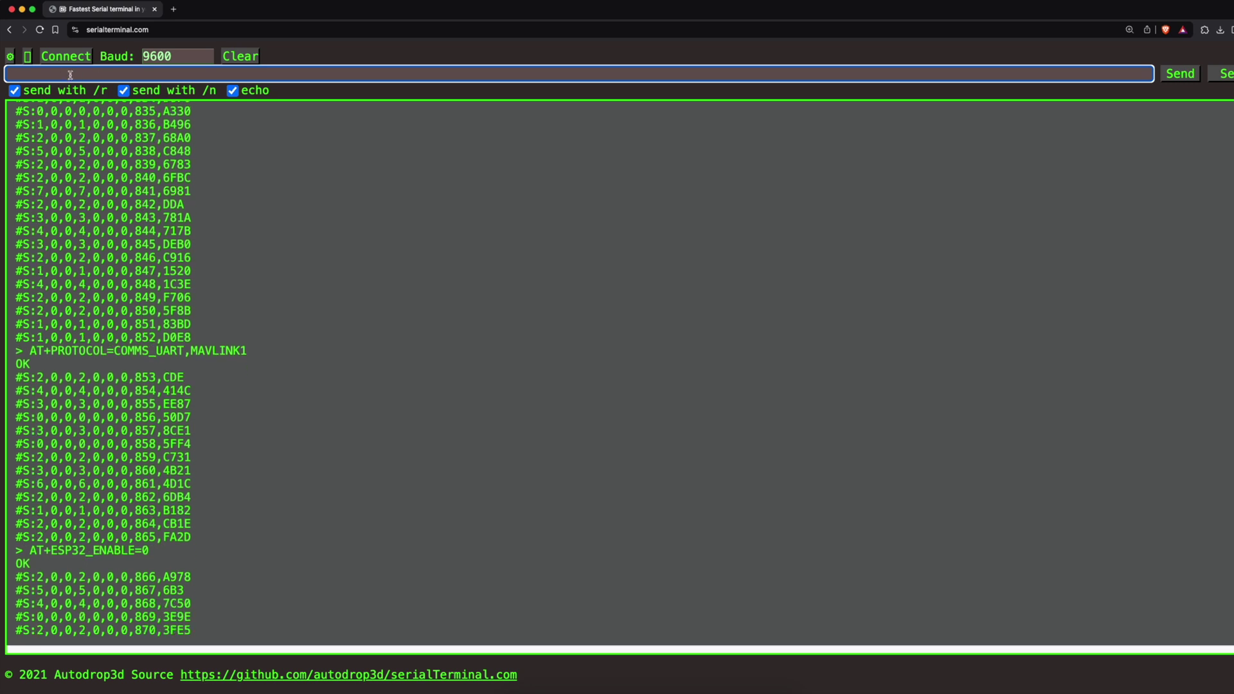
key(Up)
key(Up)
key(Return)
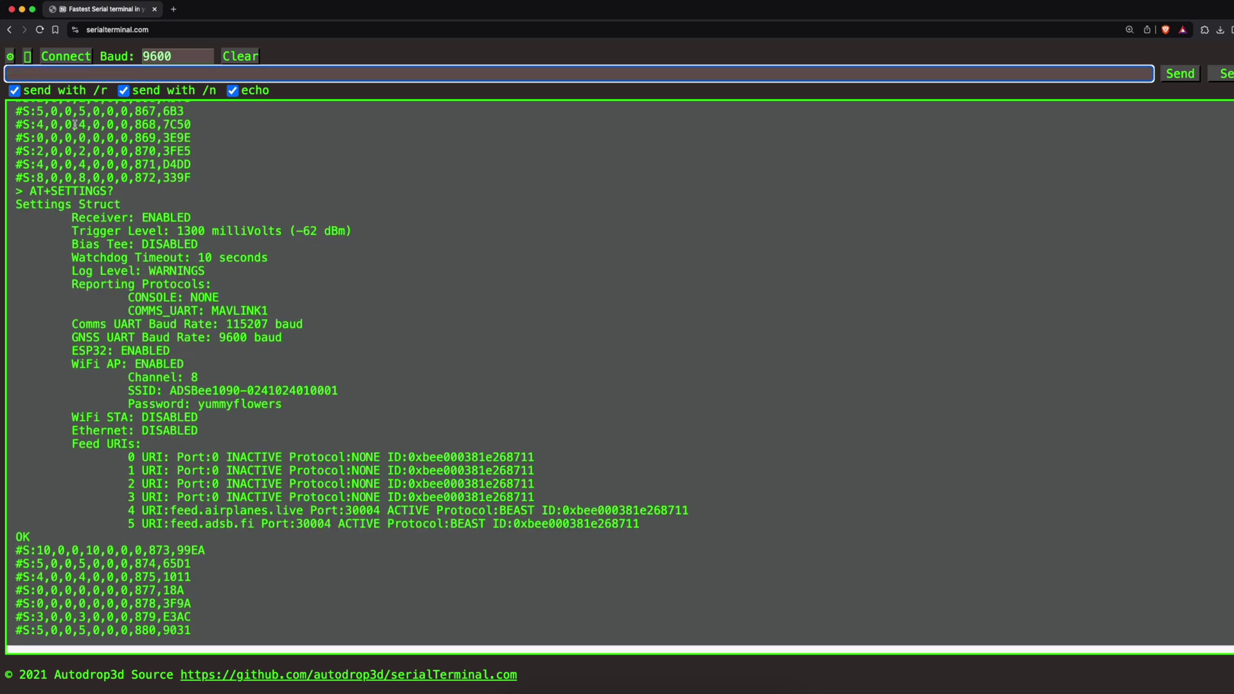
Disable the WiFi access point with AT+WIFI_AP=0.
key(super+Tab)
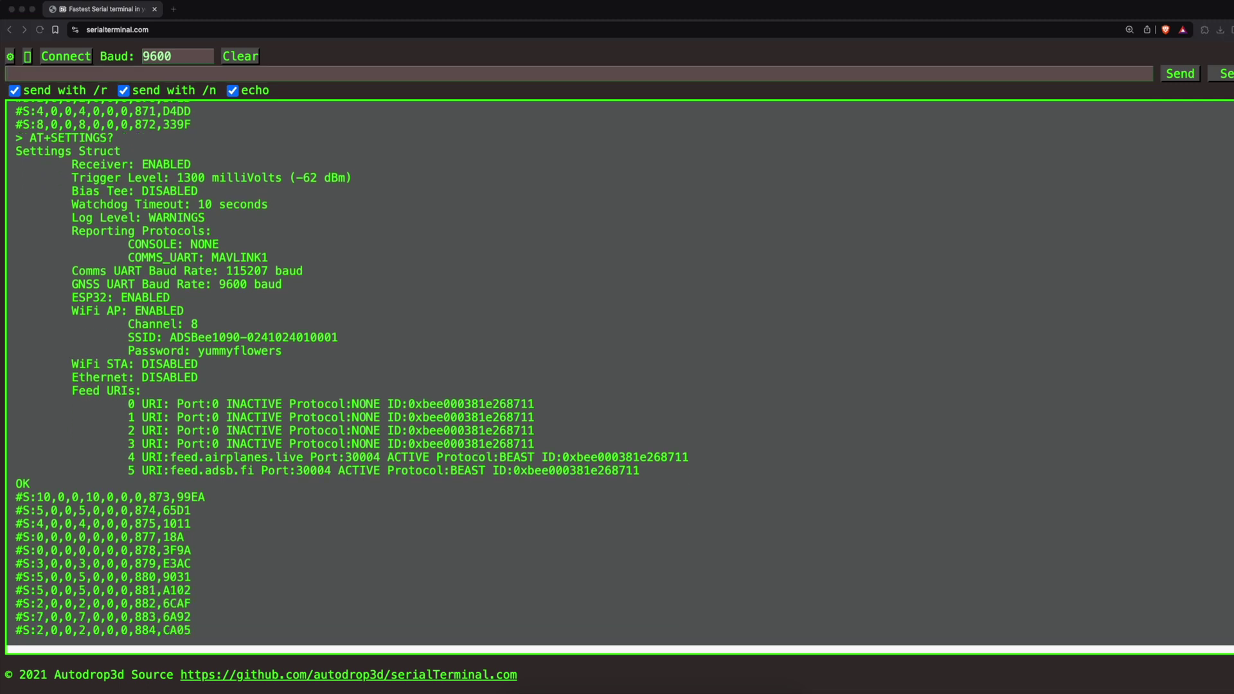
click(22, 74)
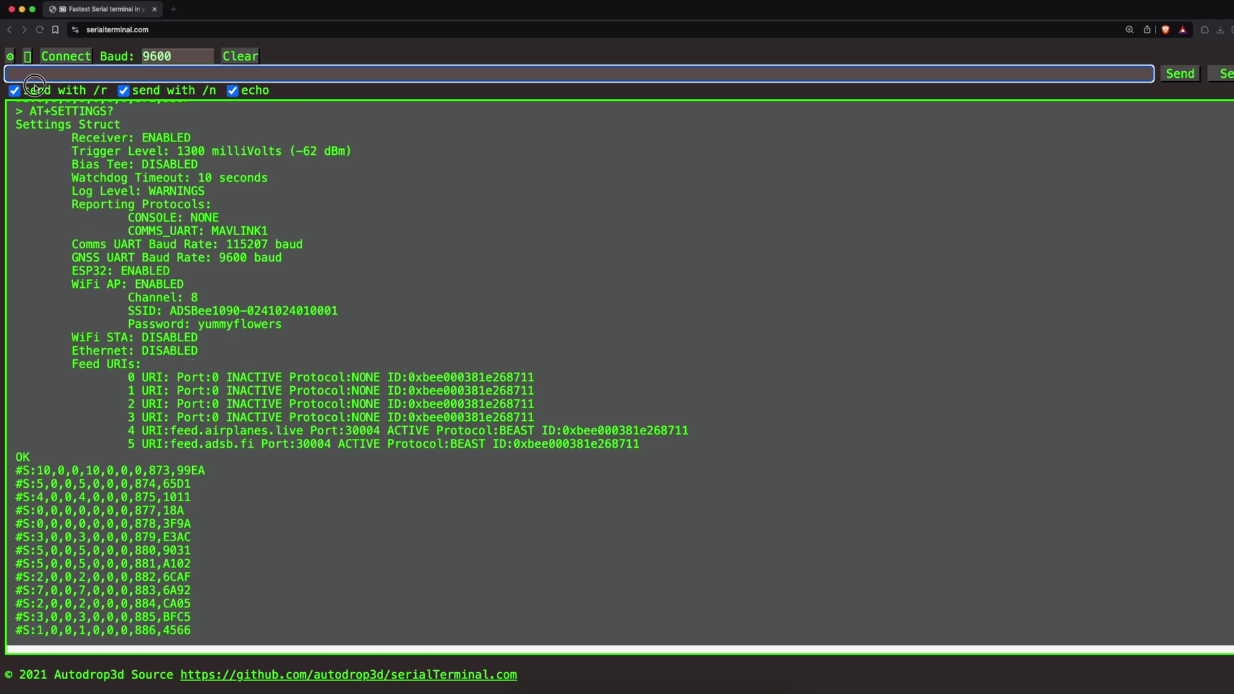
text(AT+WIFI_AP=0)
key(Return)
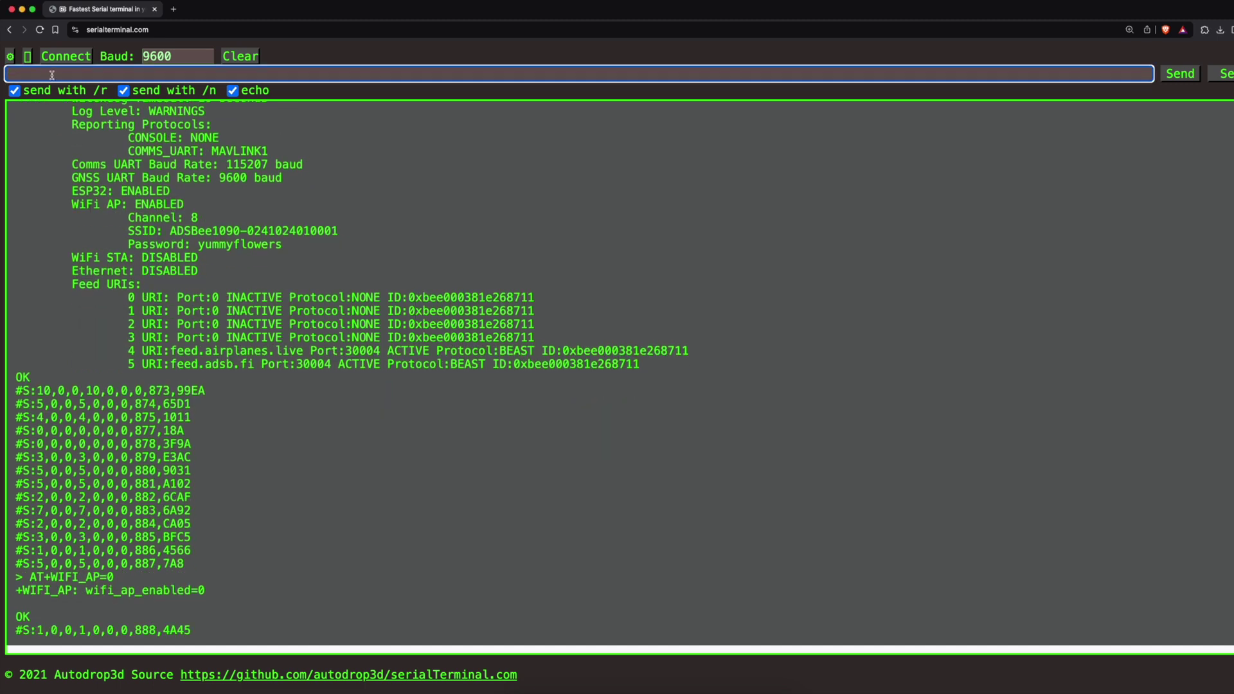
Clear feeds 4 and 5 with AT+FEED=4, ,0,0,NONE and AT+FEED=5, ,0,0,NONE.
key(super+Tab)
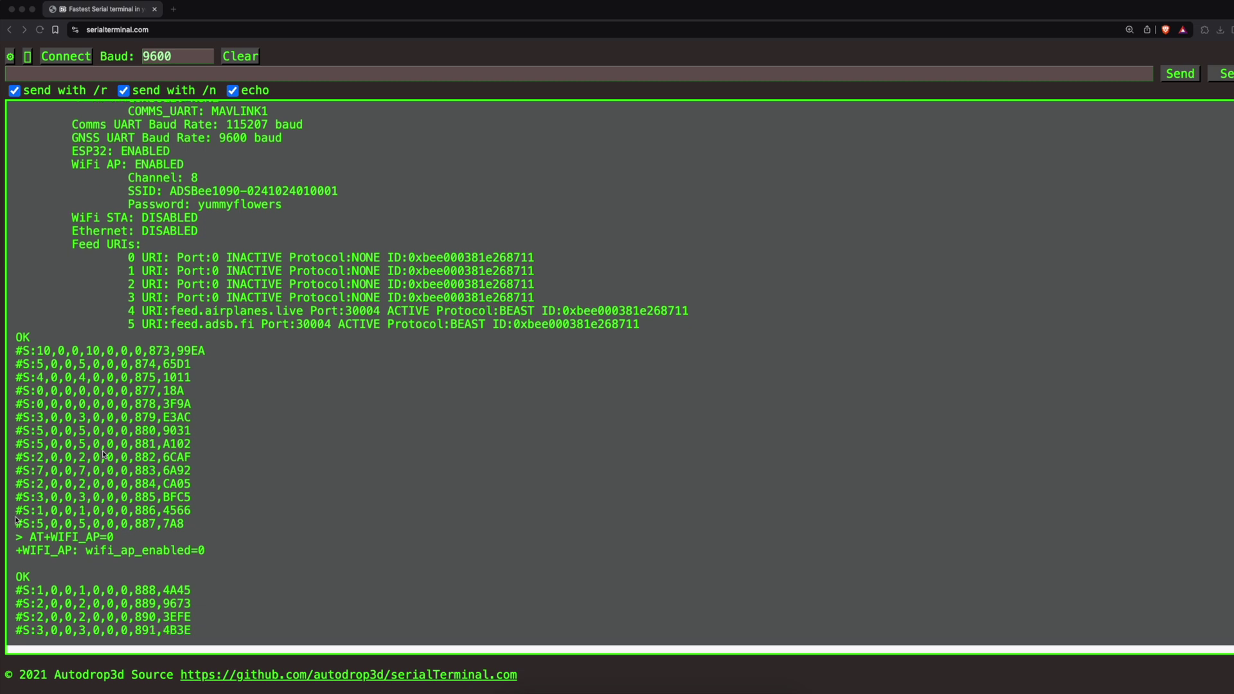
click(122, 73)
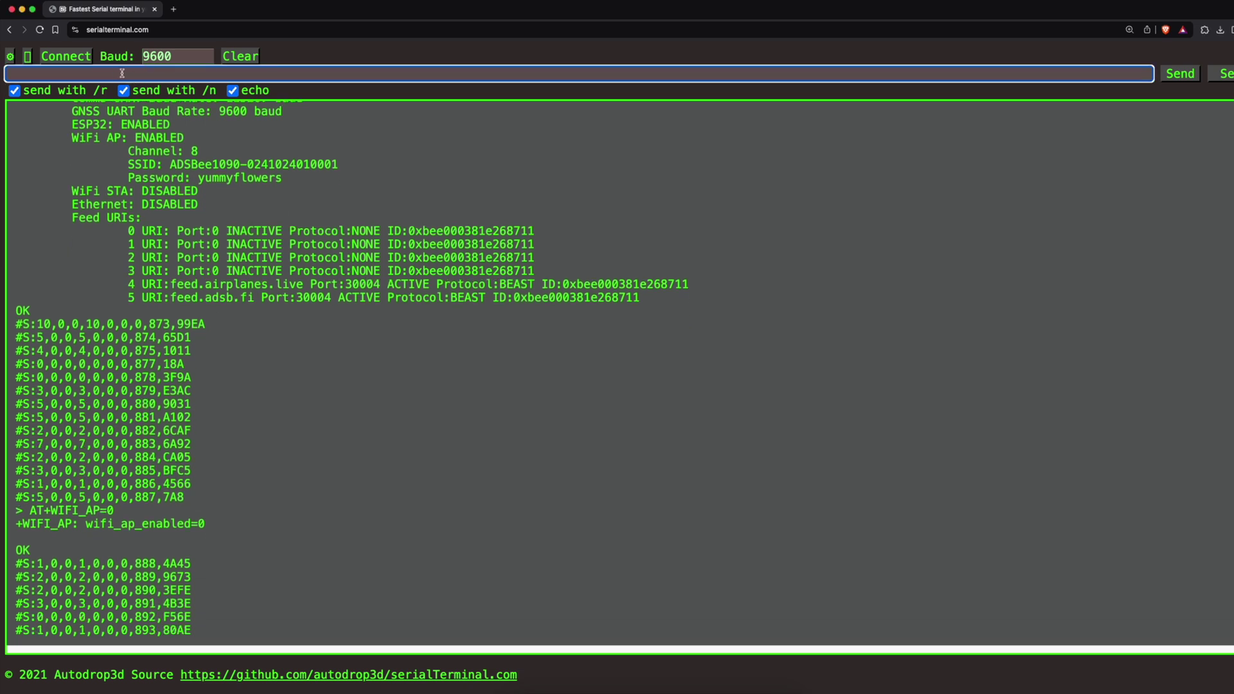
text(AT+FEED=4, ,0,0,NONE)
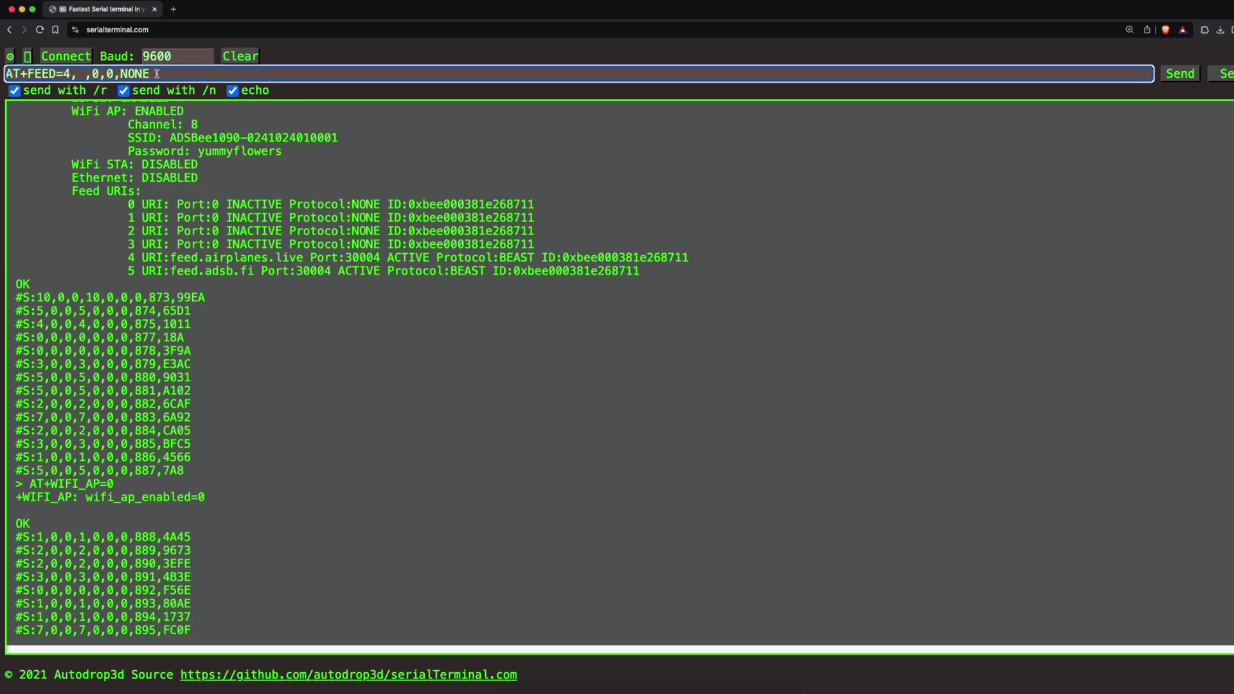
key(Return)
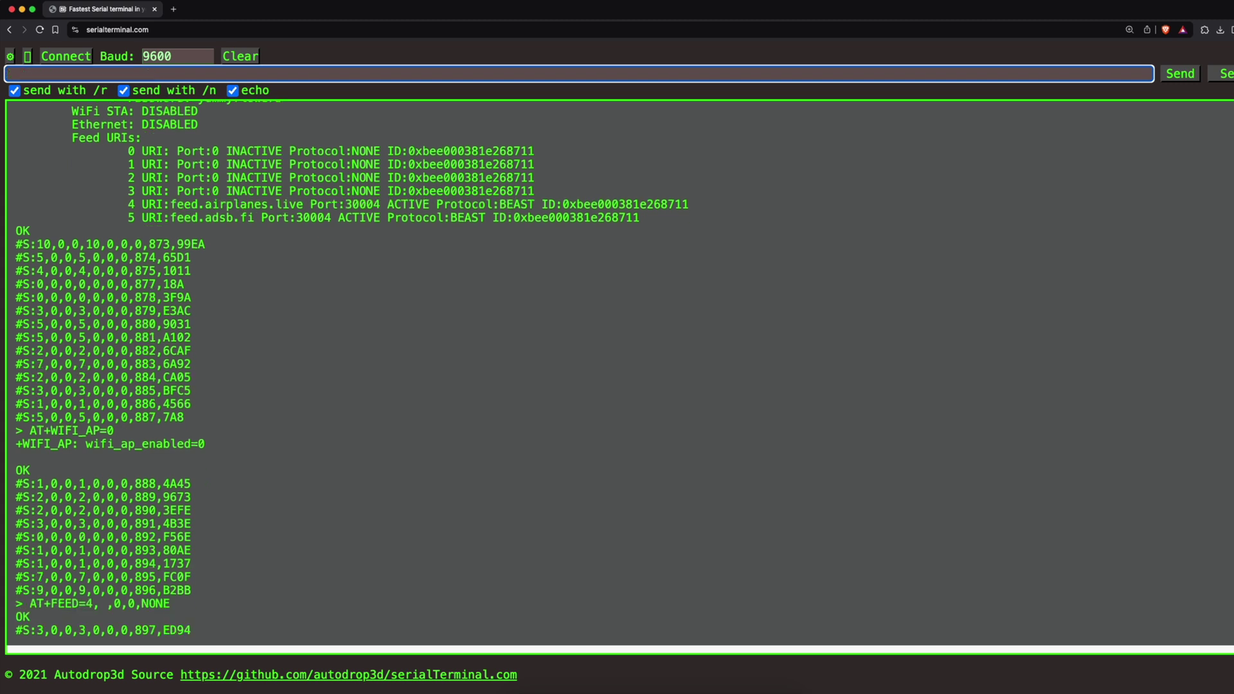
key(super+Tab)
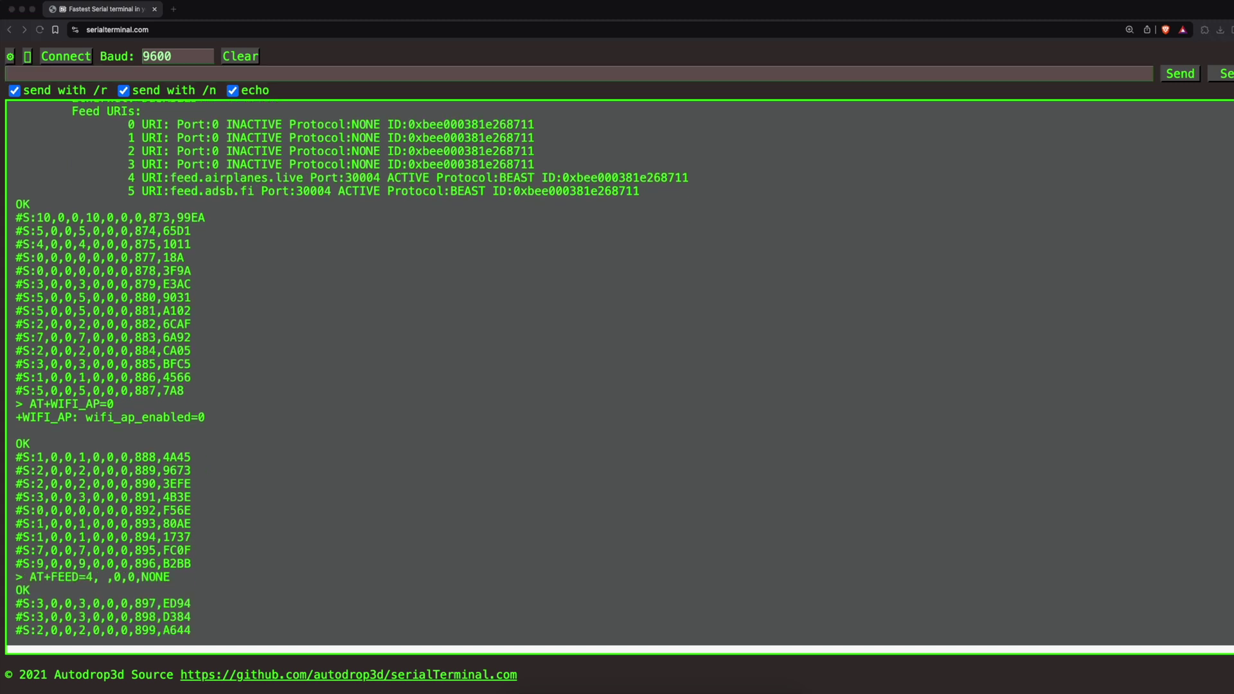
click(129, 73)
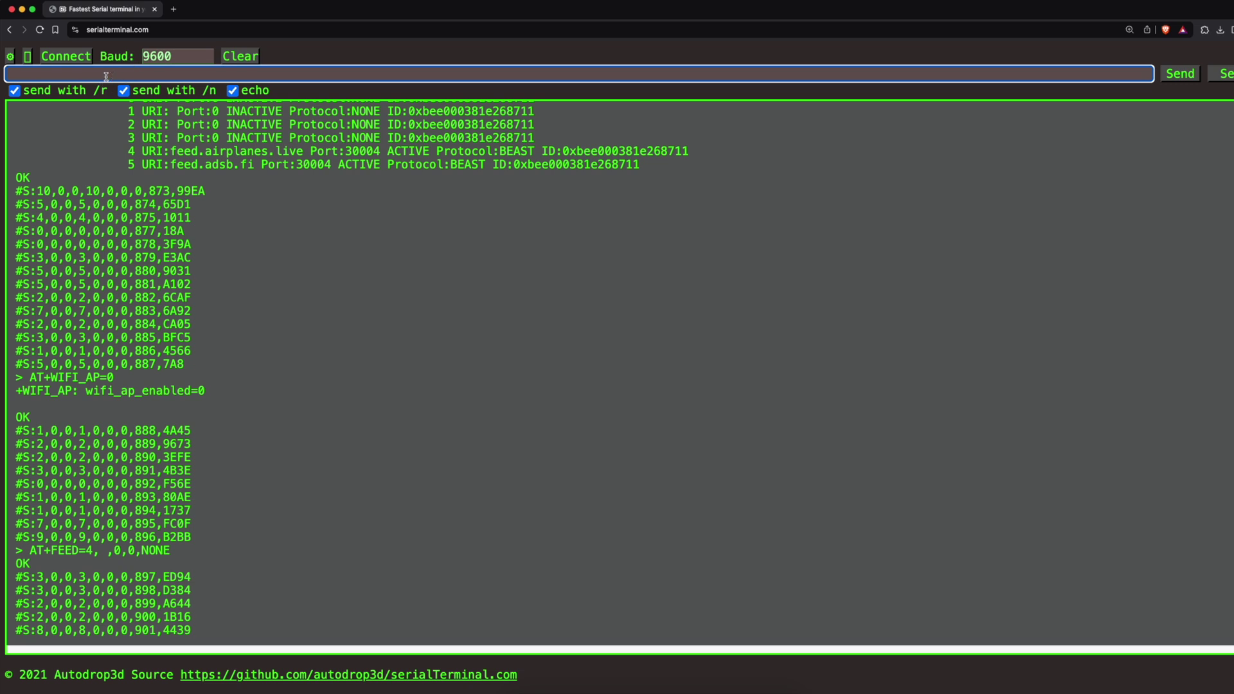
text(AT+FEED=5, ,0,0,NONE)
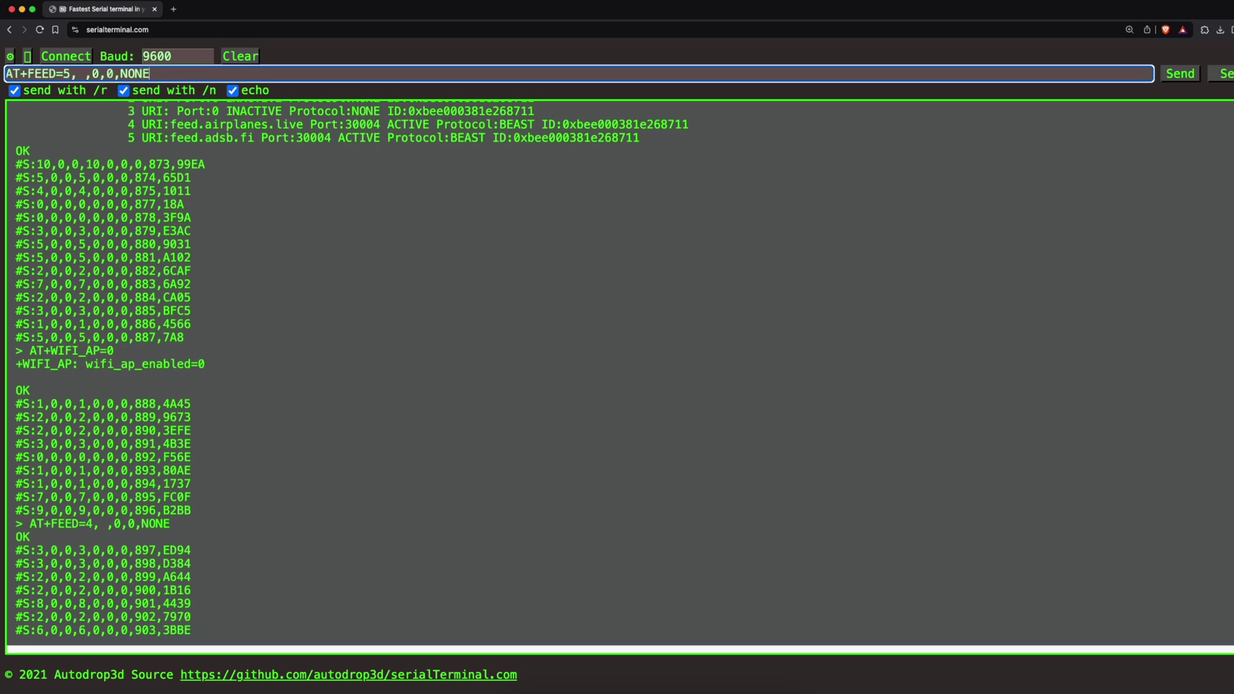
key(Return)
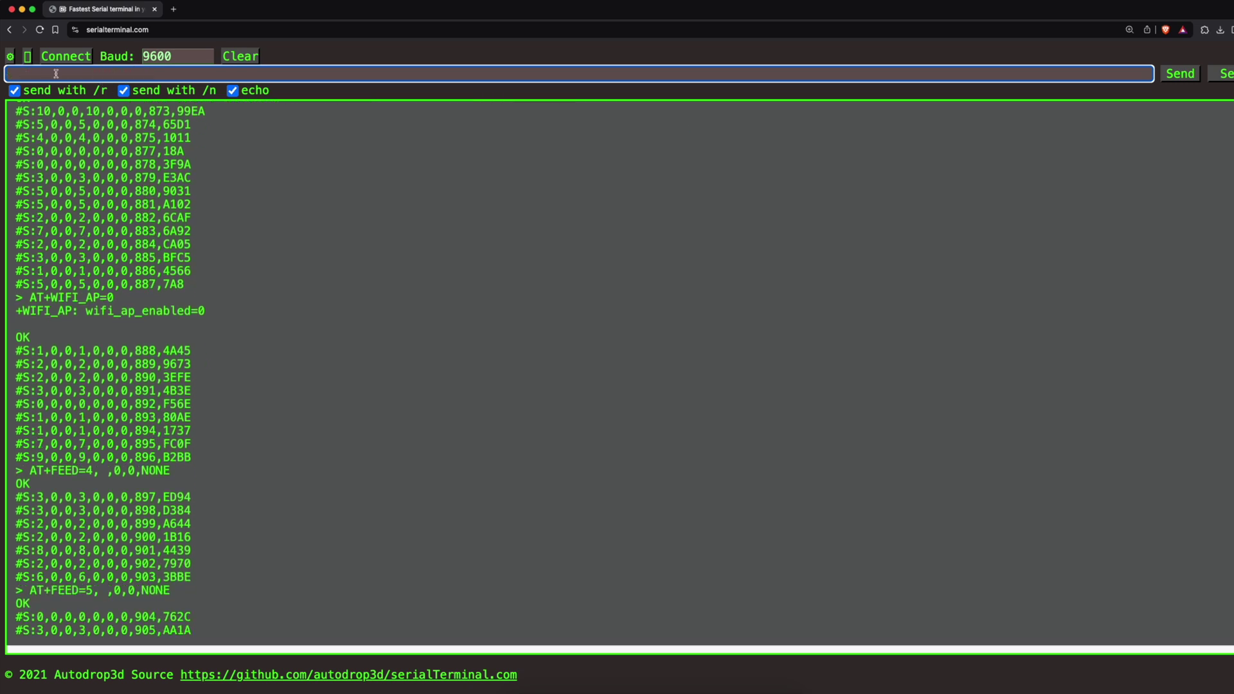
Enter AT+SETTINGS=SAVE in the send field to save the configuration.
text(AT)
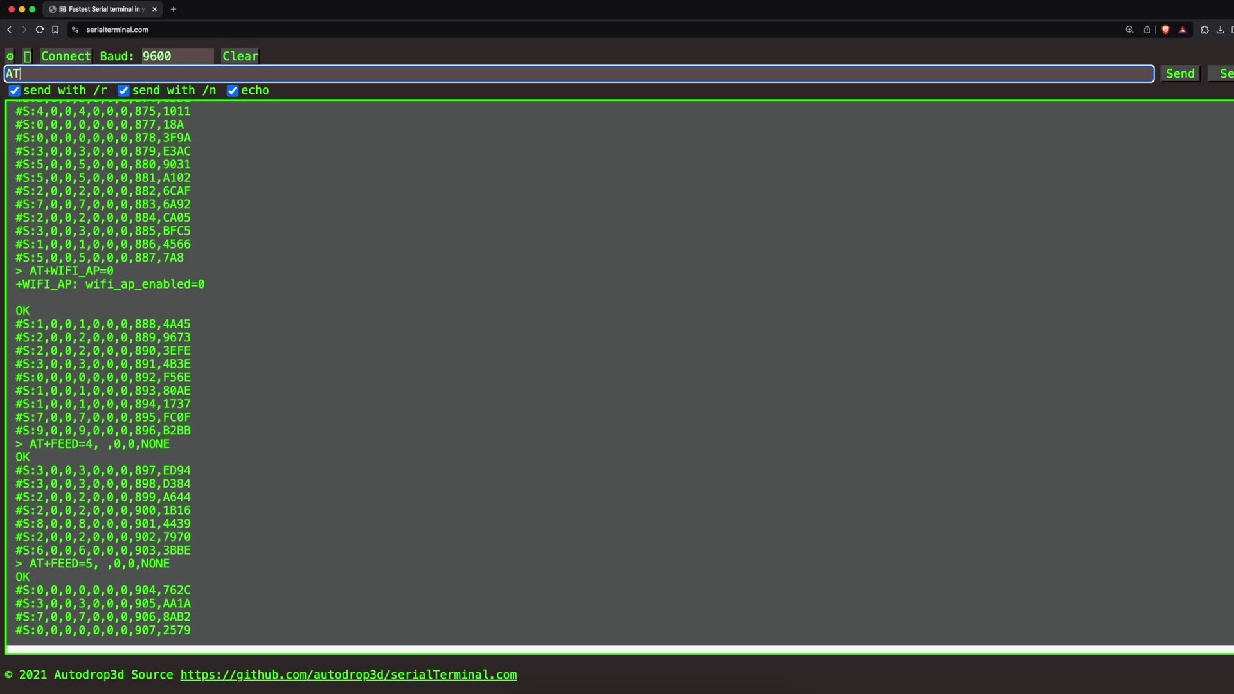
text(+SETT)
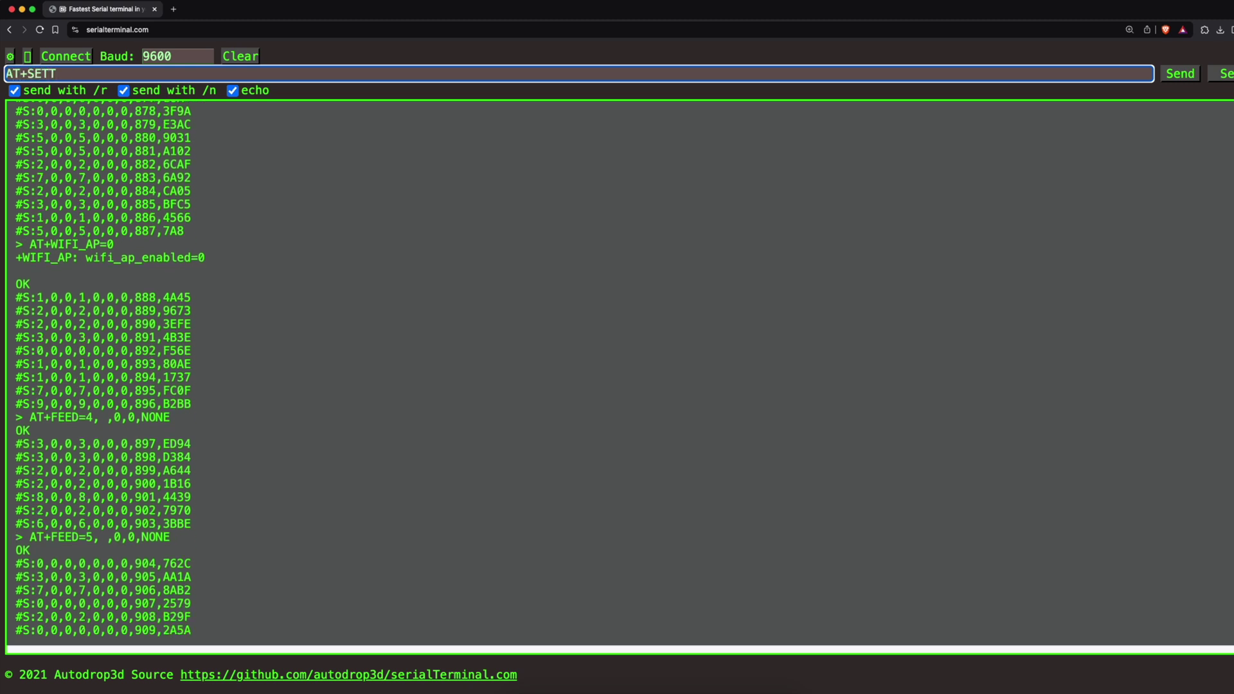
text(ING)
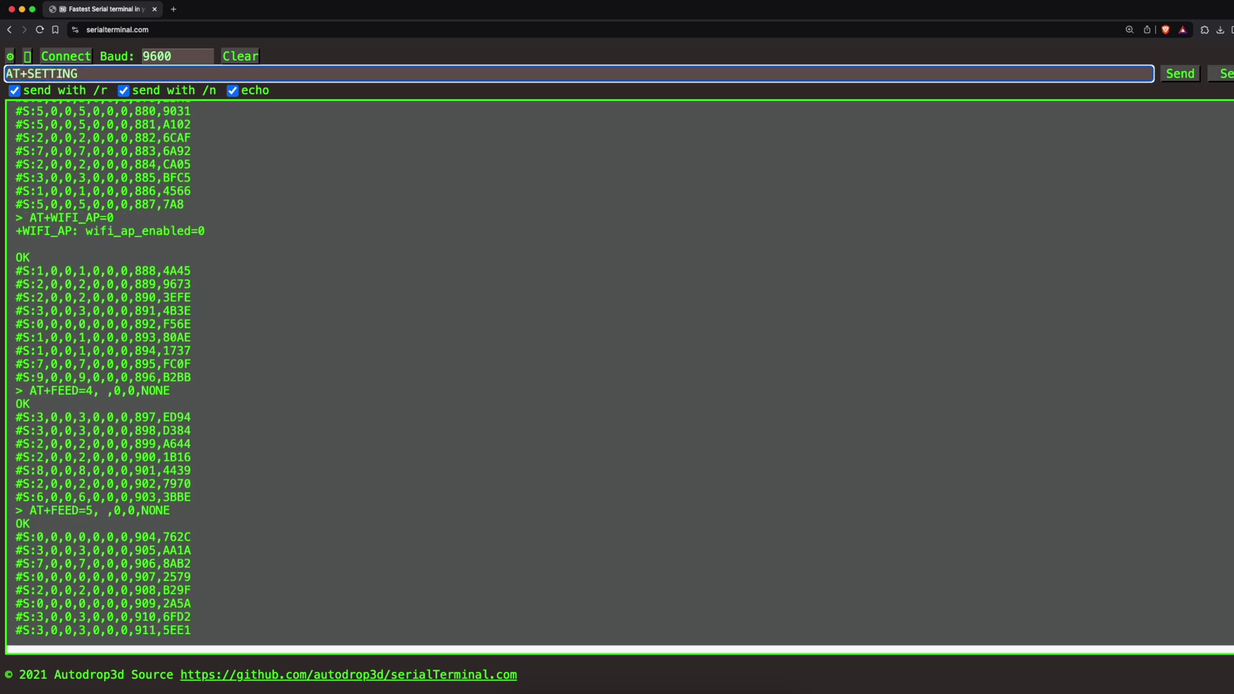
text(S=SAVE)
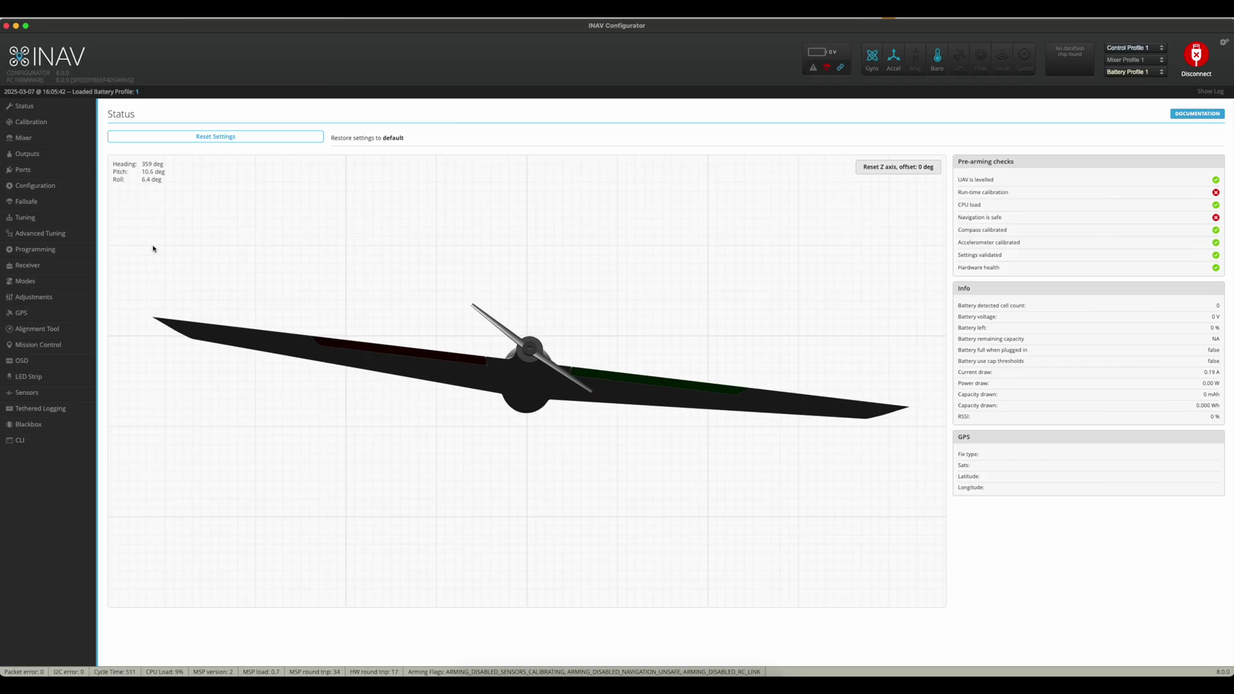
Set UART4's telemetry protocol to MAVLink on the Ports page, keeping 115200 baud.
click(66, 169)
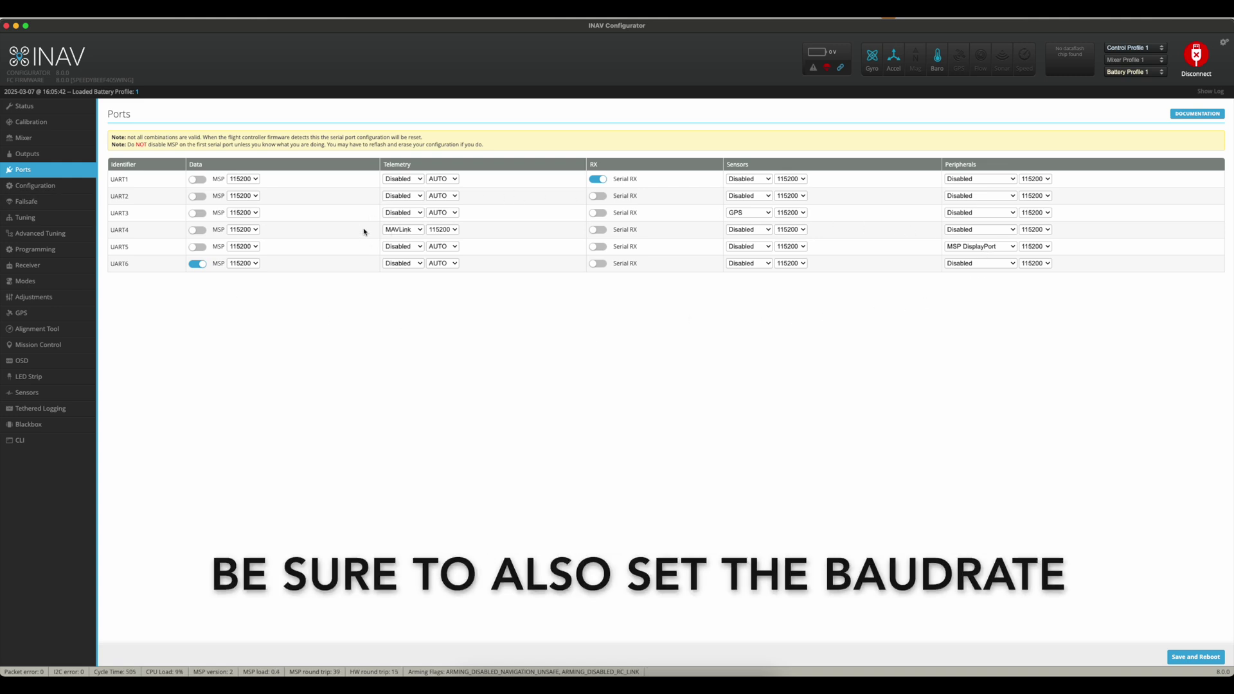
click(403, 232)
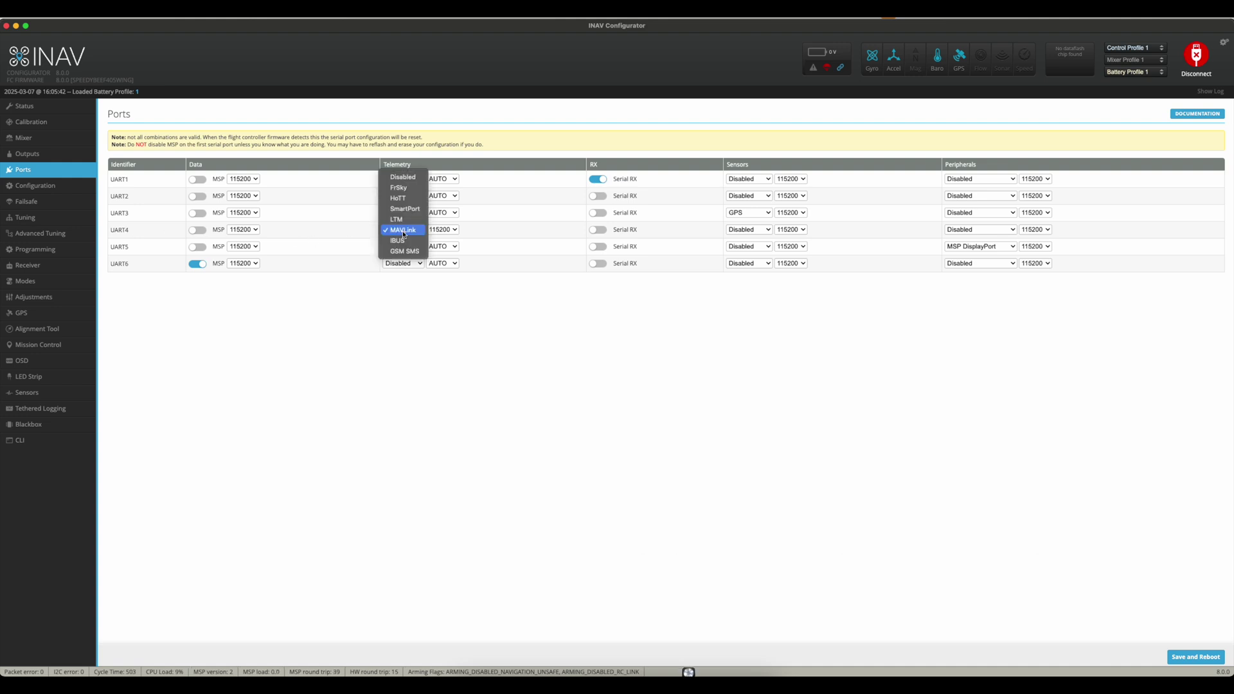
click(341, 385)
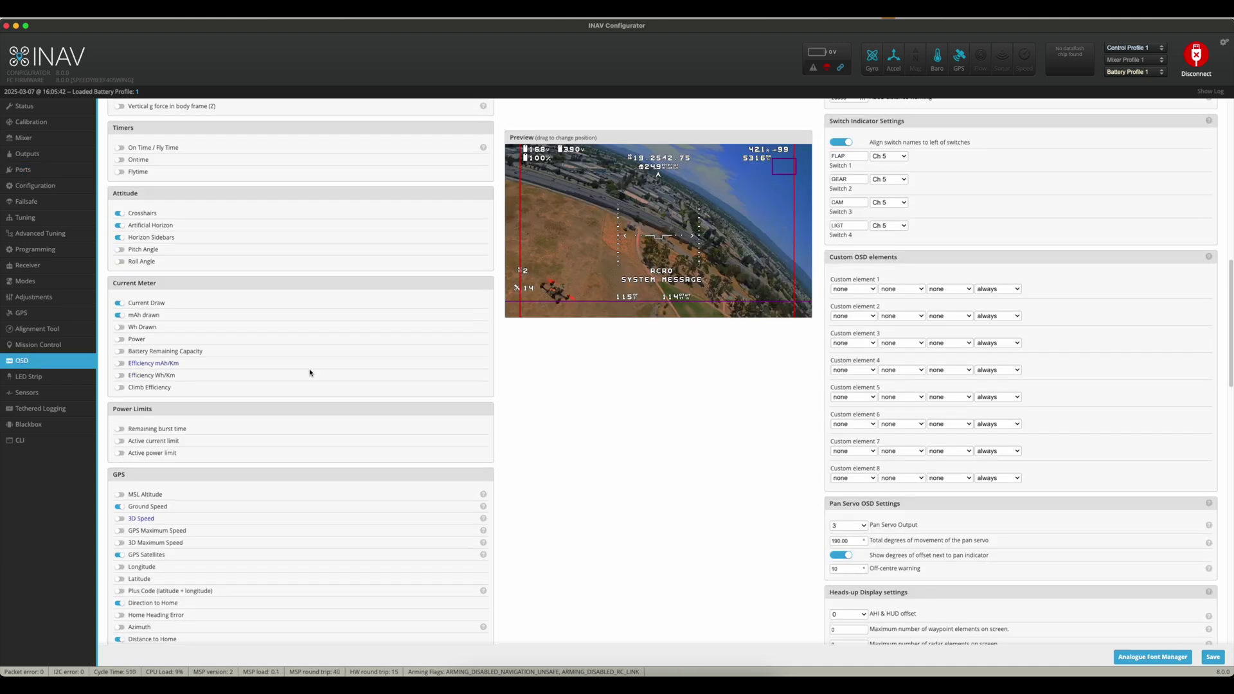
Scroll the OSD settings to check ADSB distance alert 3000 m and warning 20000 m.
scroll(309, 371, down, 5)
scroll(309, 371, down, 3)
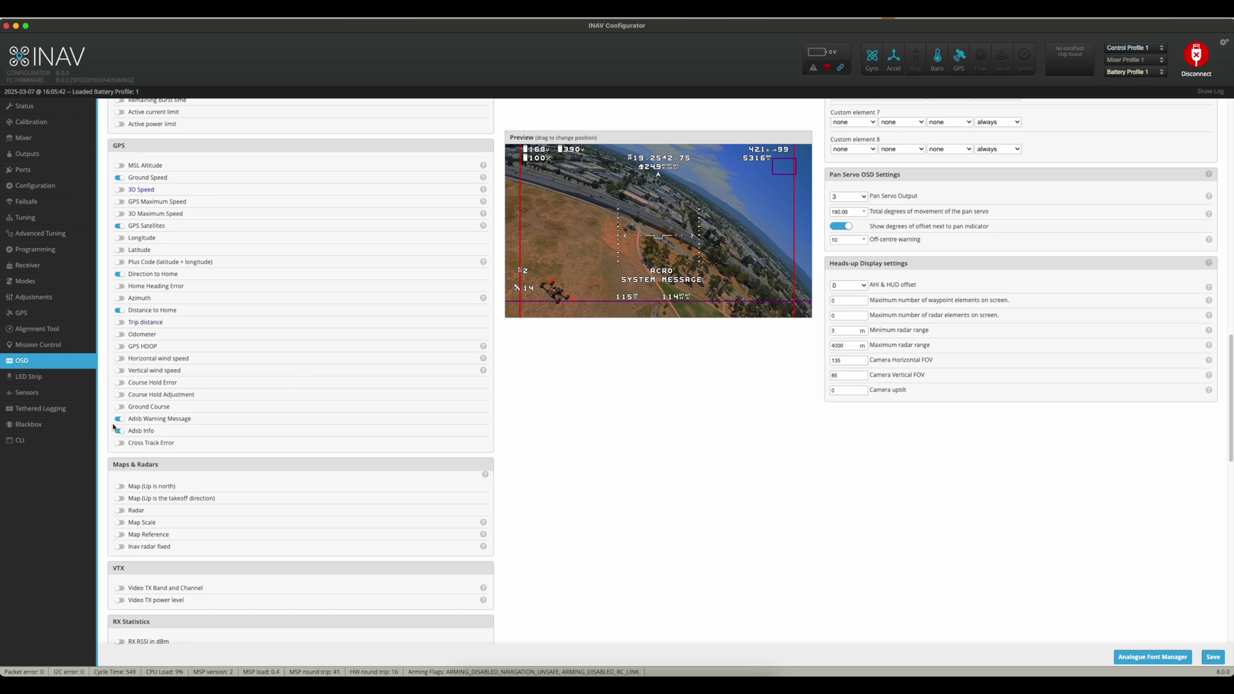
scroll(119, 450, up, 15)
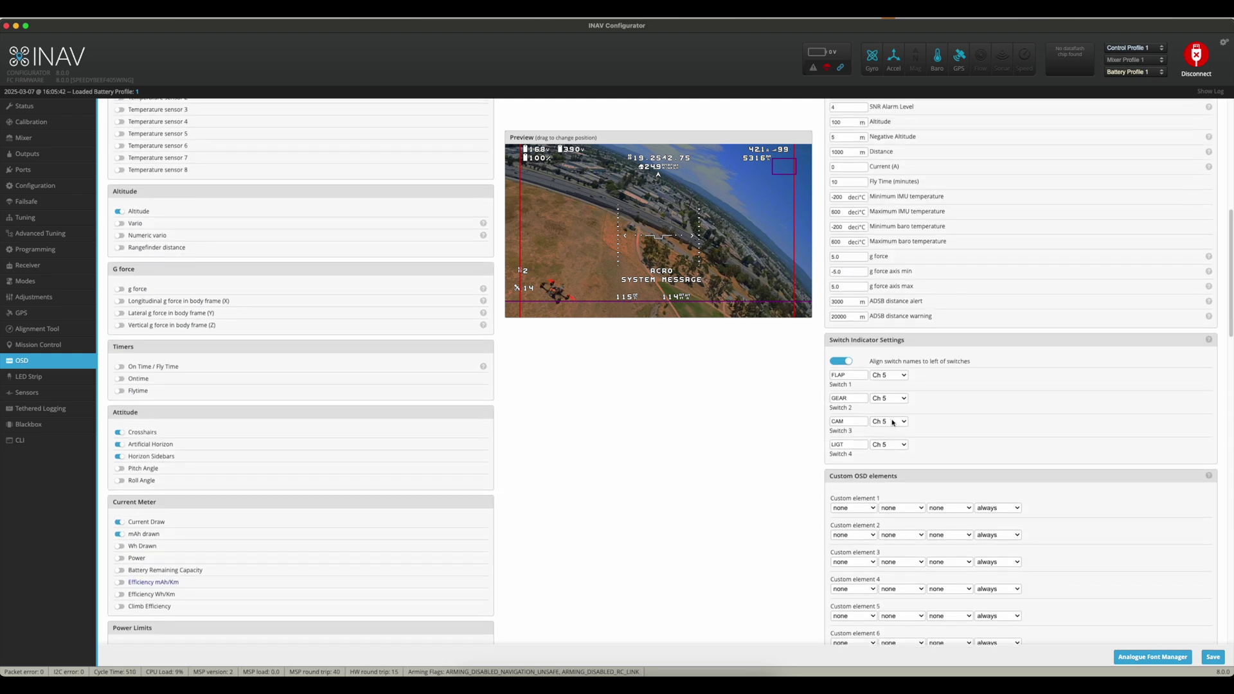